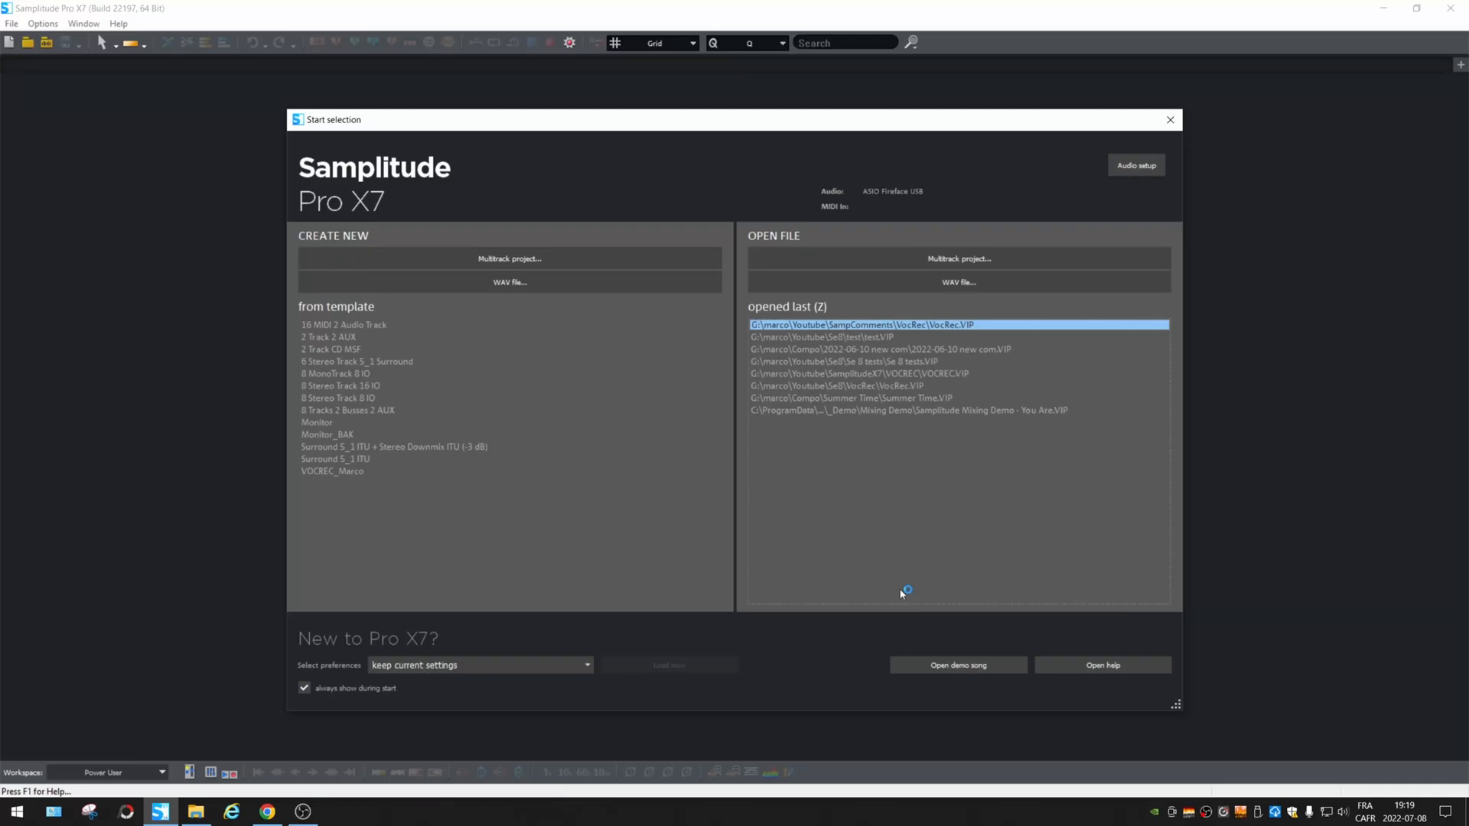
Step: Close the start screen so no project is opened and the workspace stays empty
click(1170, 121)
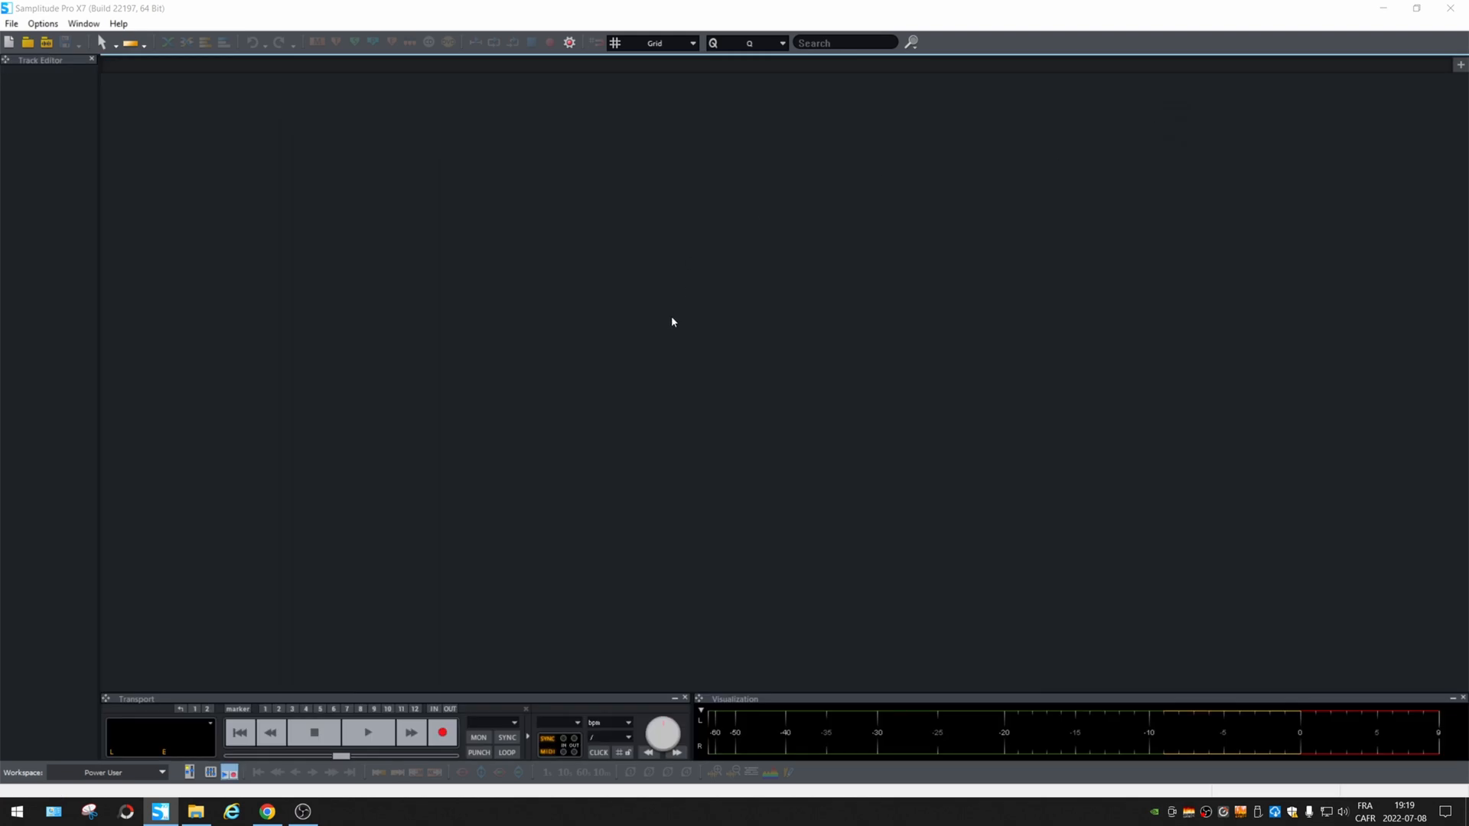
Step: Show System Options > Audio Devices with the Fireface recording inputs and playback outputs listed
key(y)
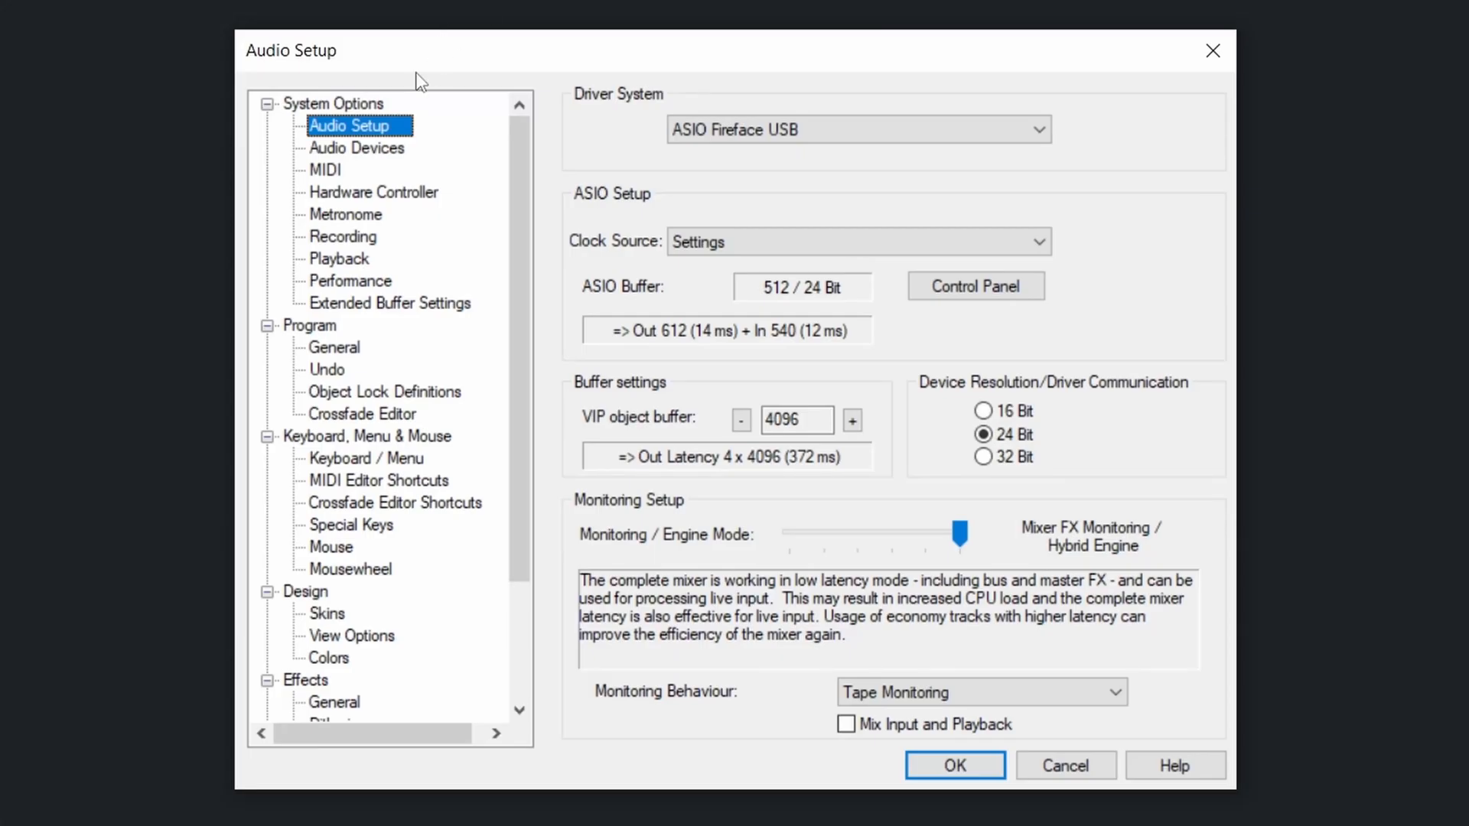
click(359, 161)
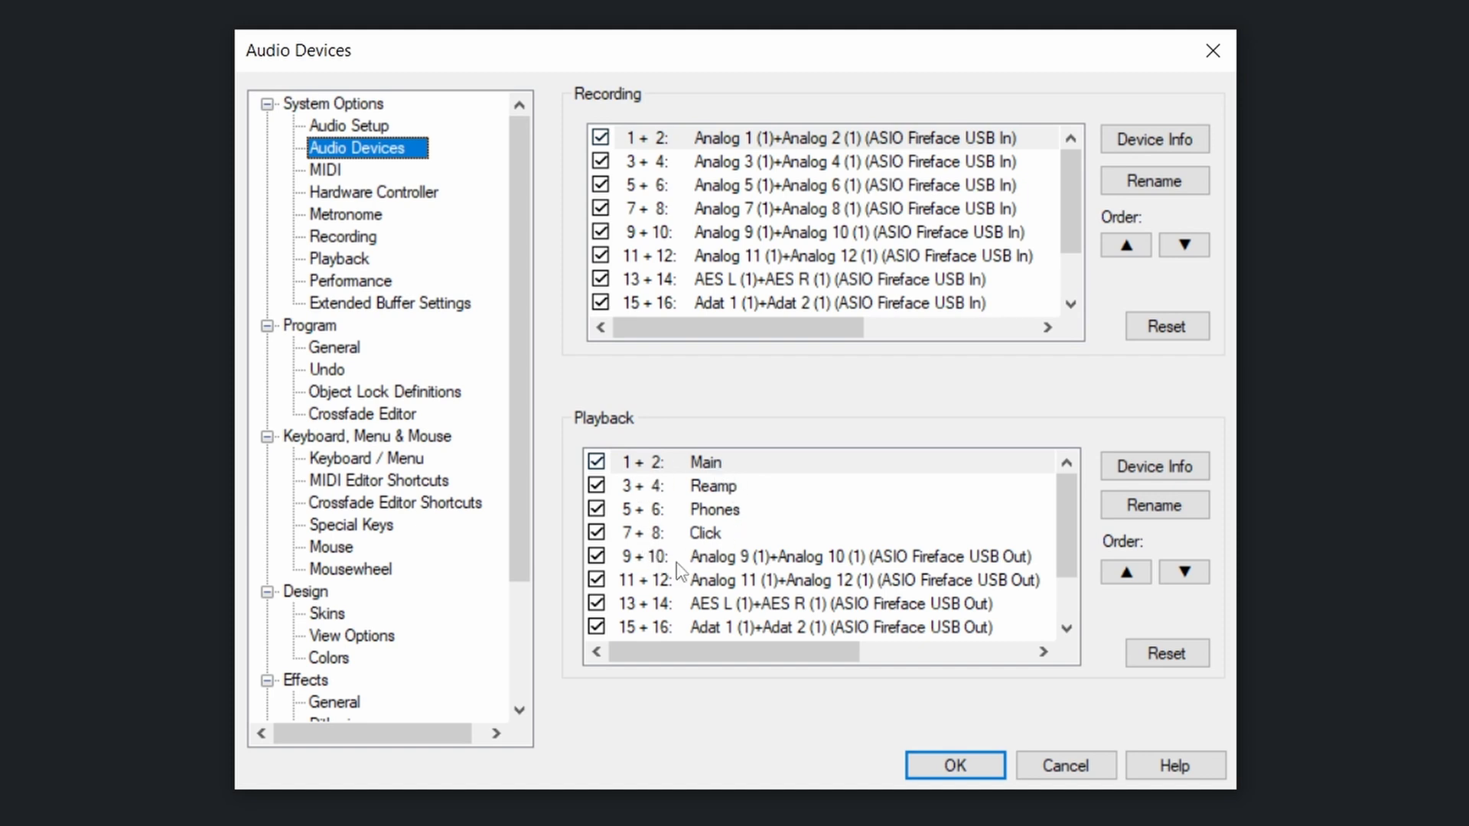
click(844, 138)
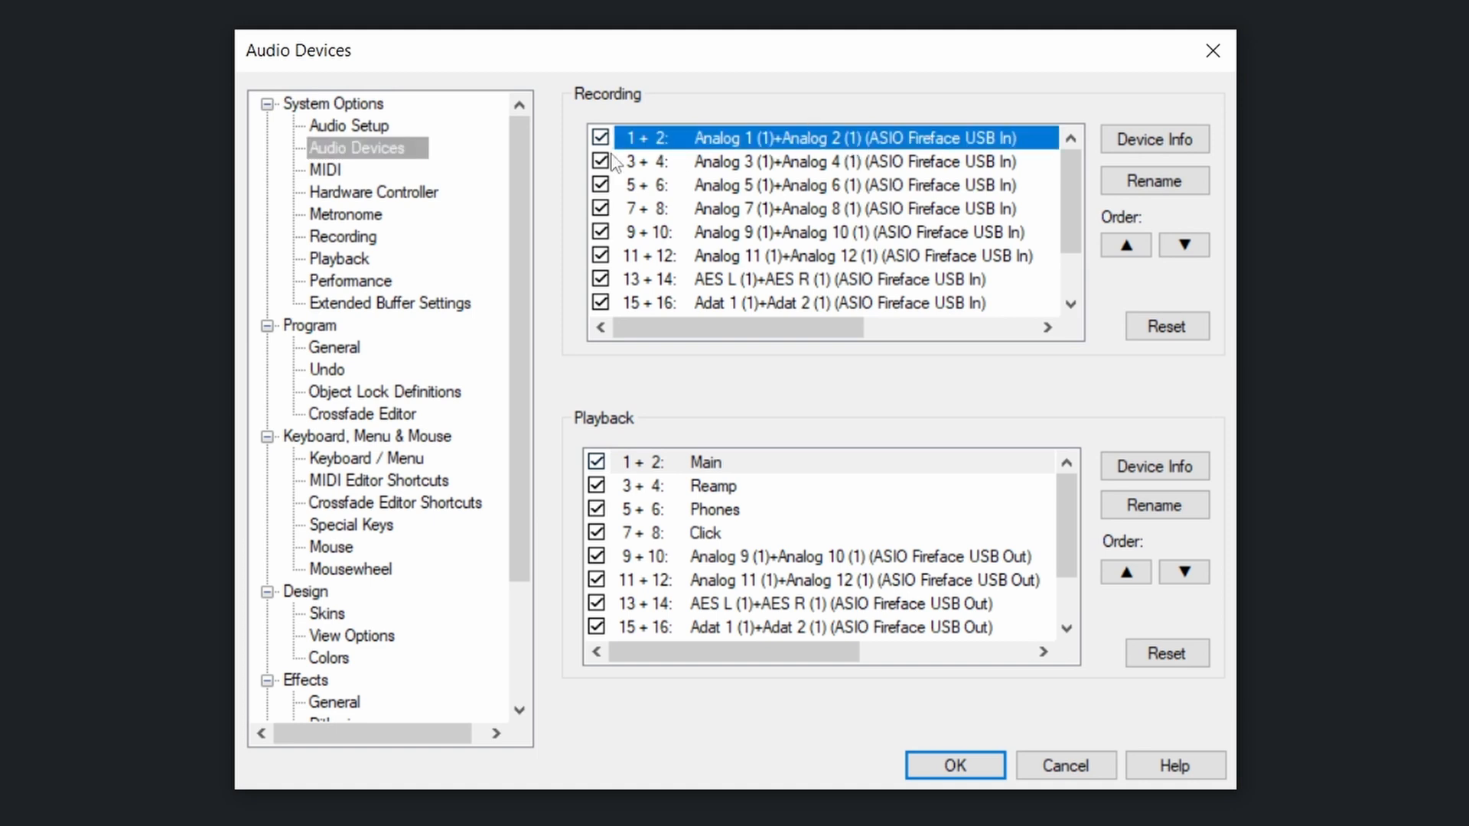
Step: Move the Analog 9+10 recording pair to the top of the input list
double_click(650, 140)
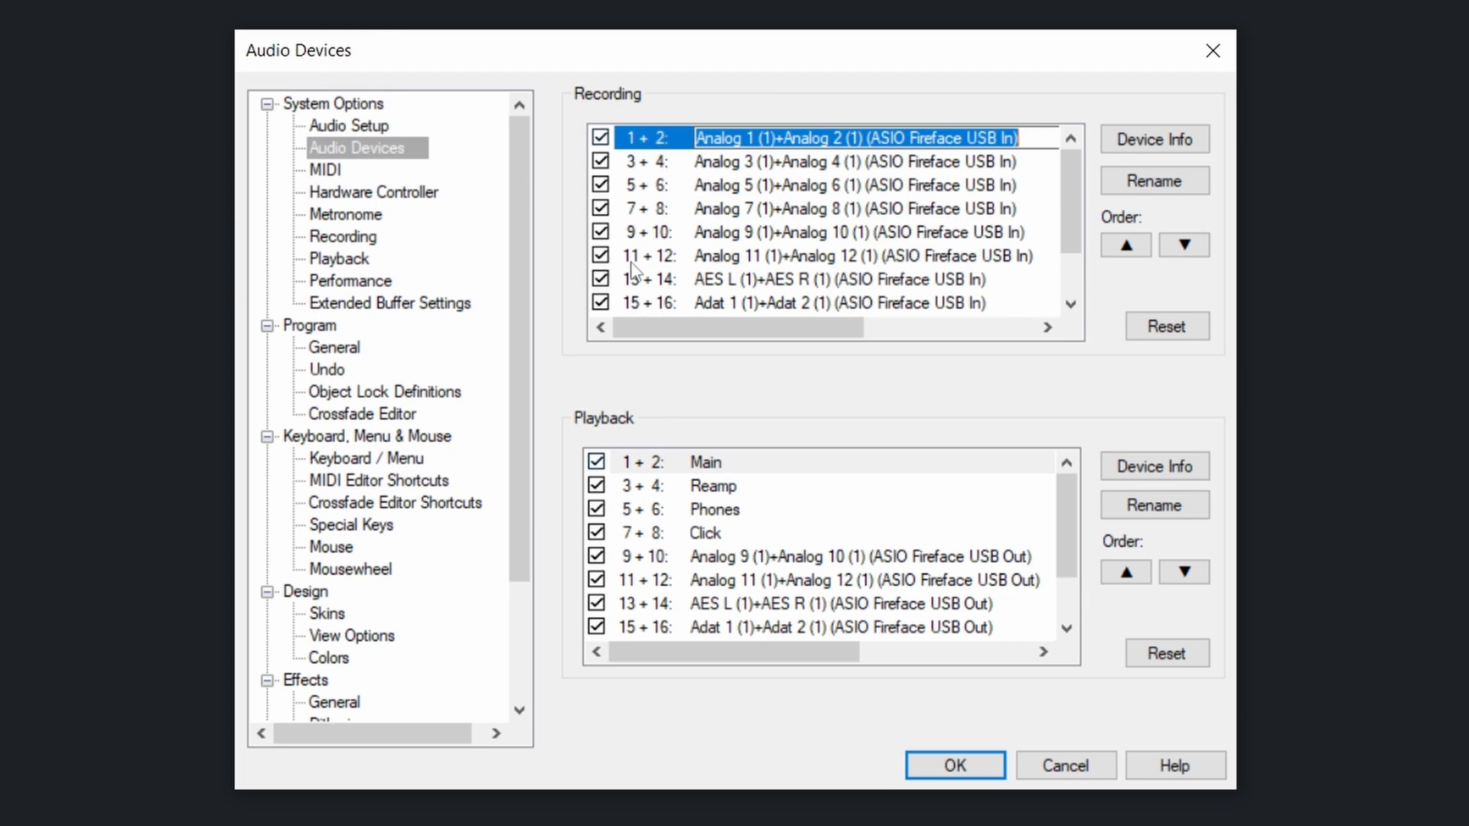
click(659, 234)
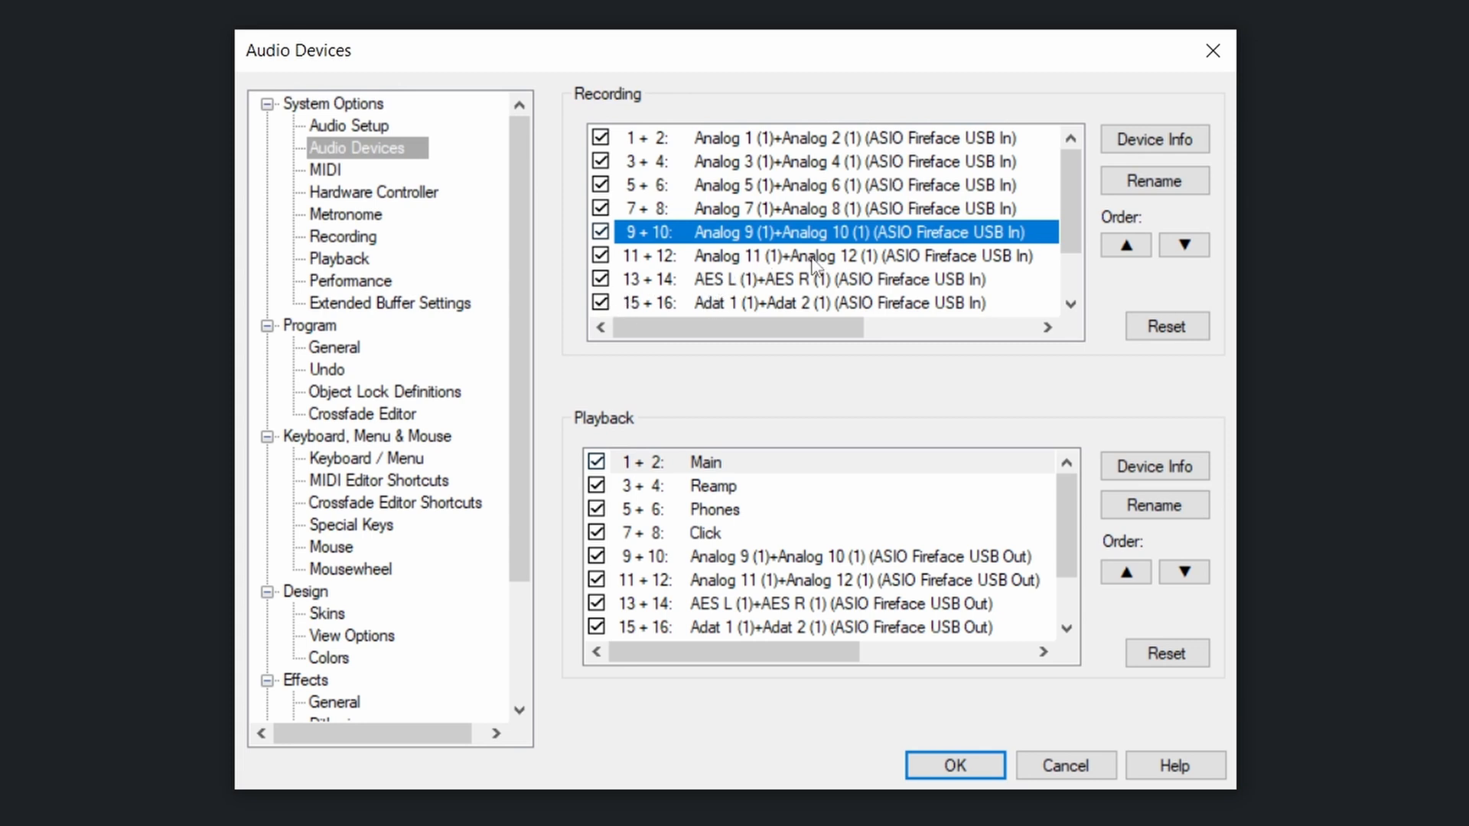
click(744, 243)
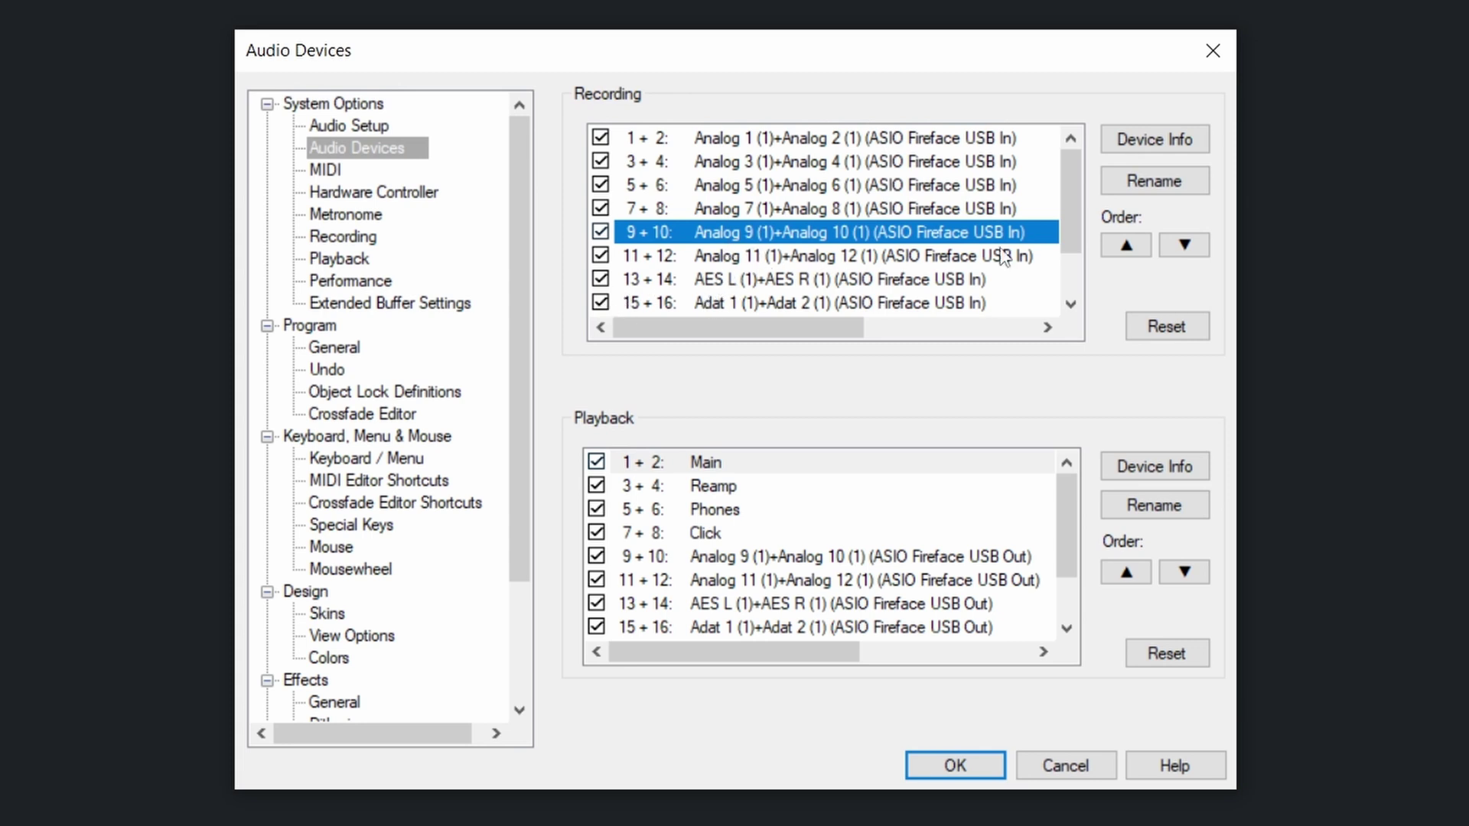
click(1125, 246)
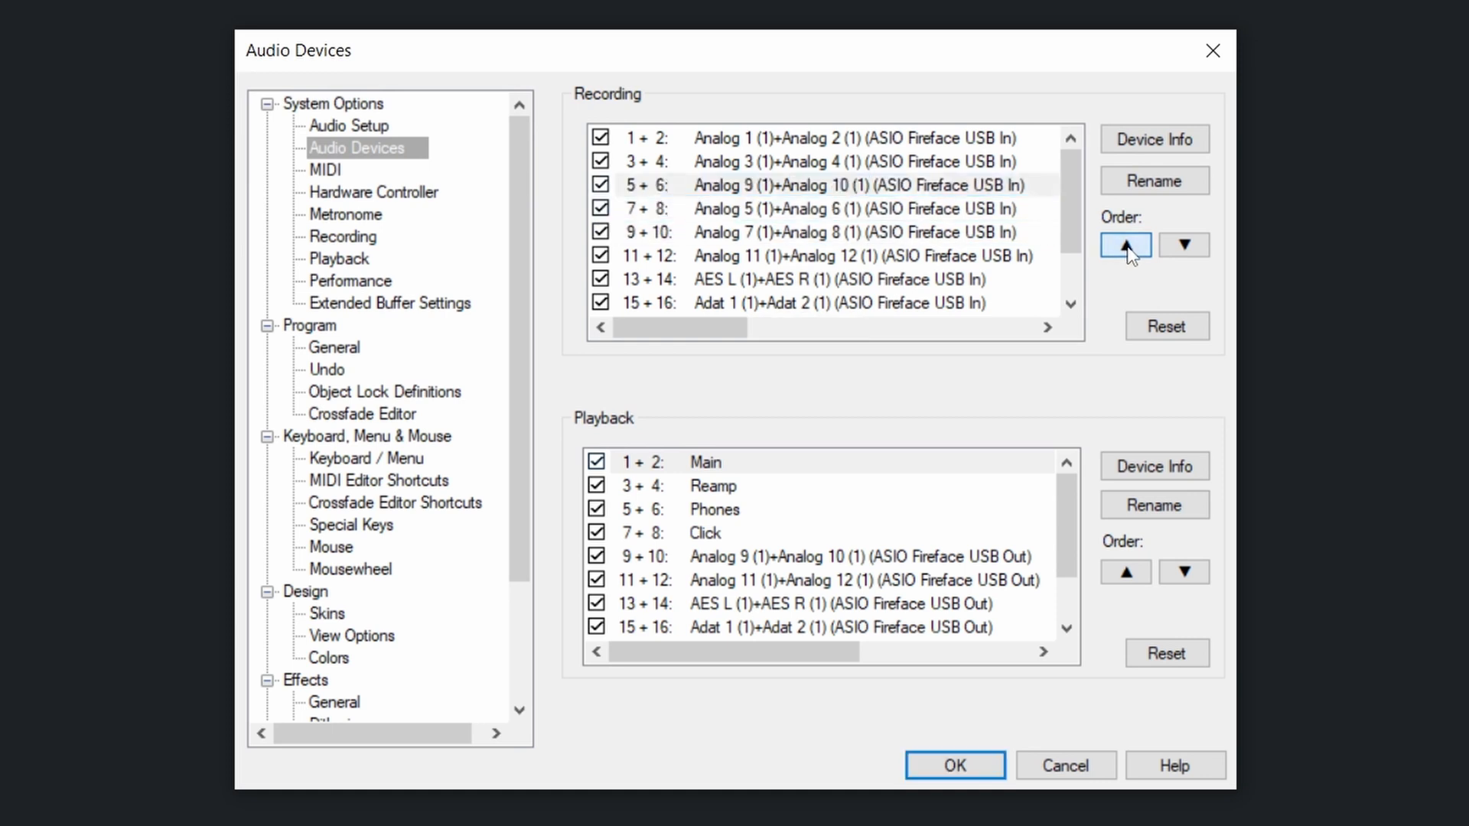
click(1126, 246)
click(1125, 245)
click(1175, 248)
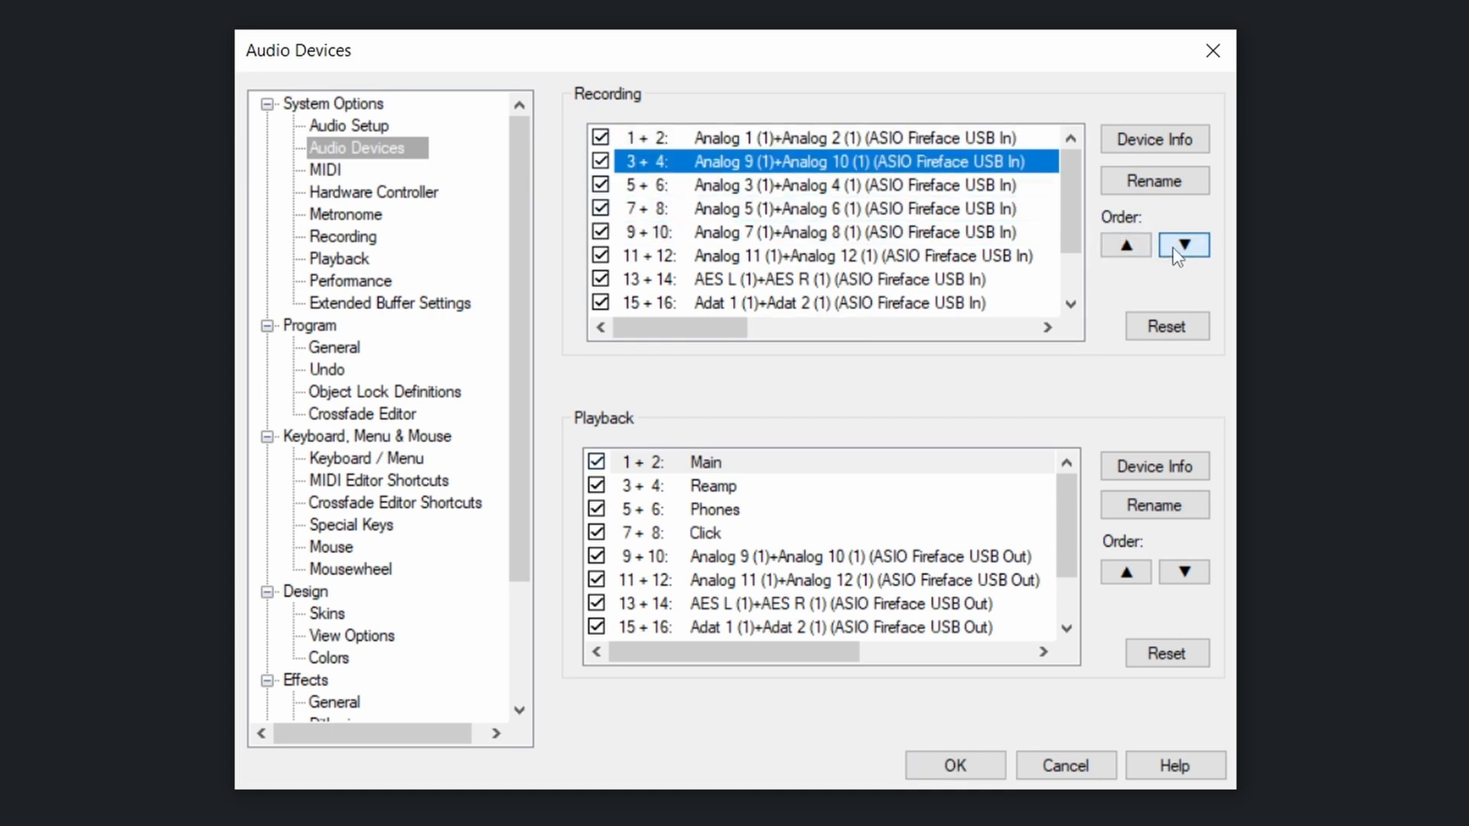
click(1180, 246)
click(1113, 254)
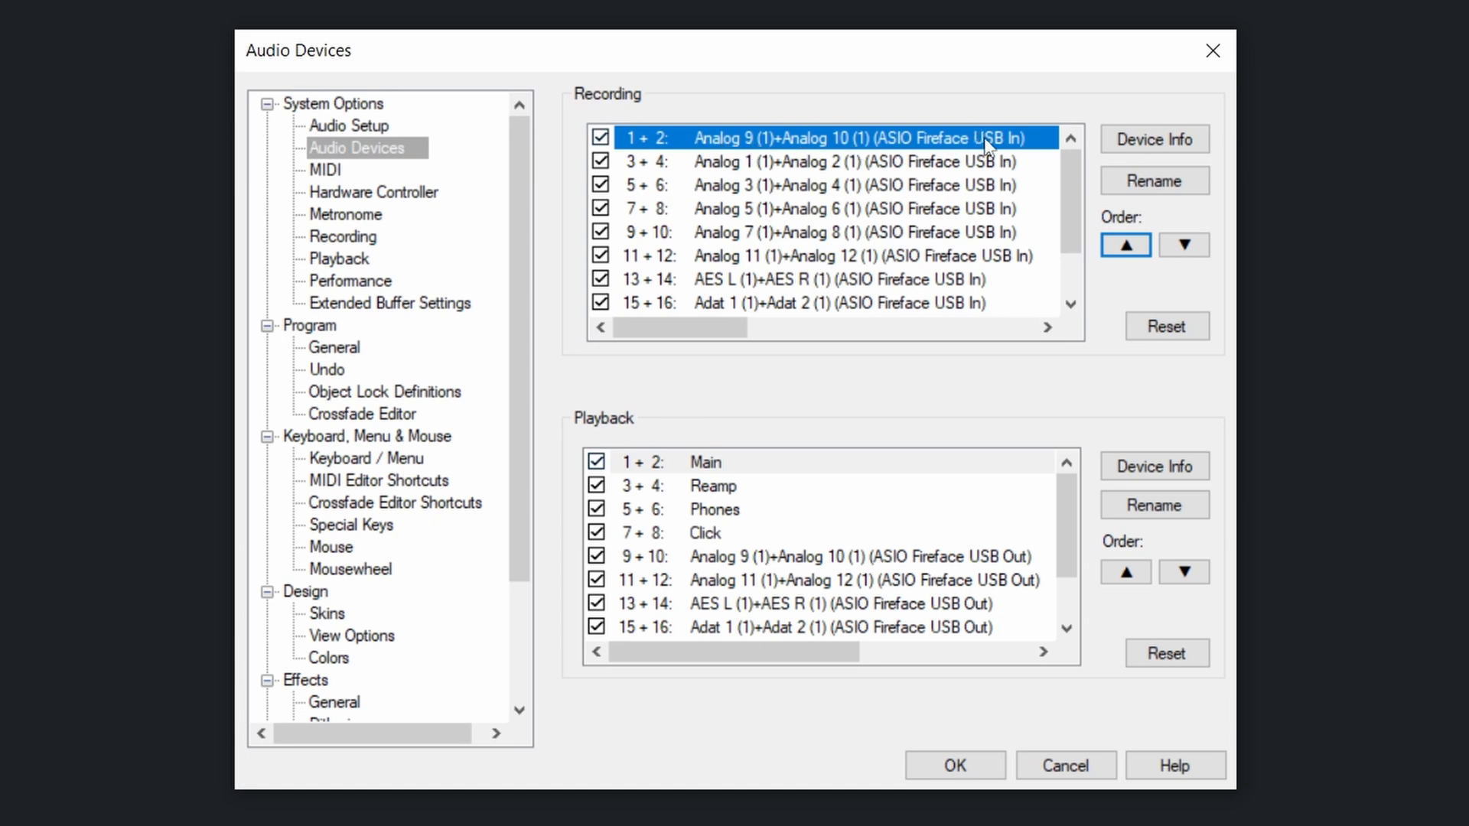
Step: Move the Analog 11+12 recording pair up to follow Analog 9+10
click(741, 236)
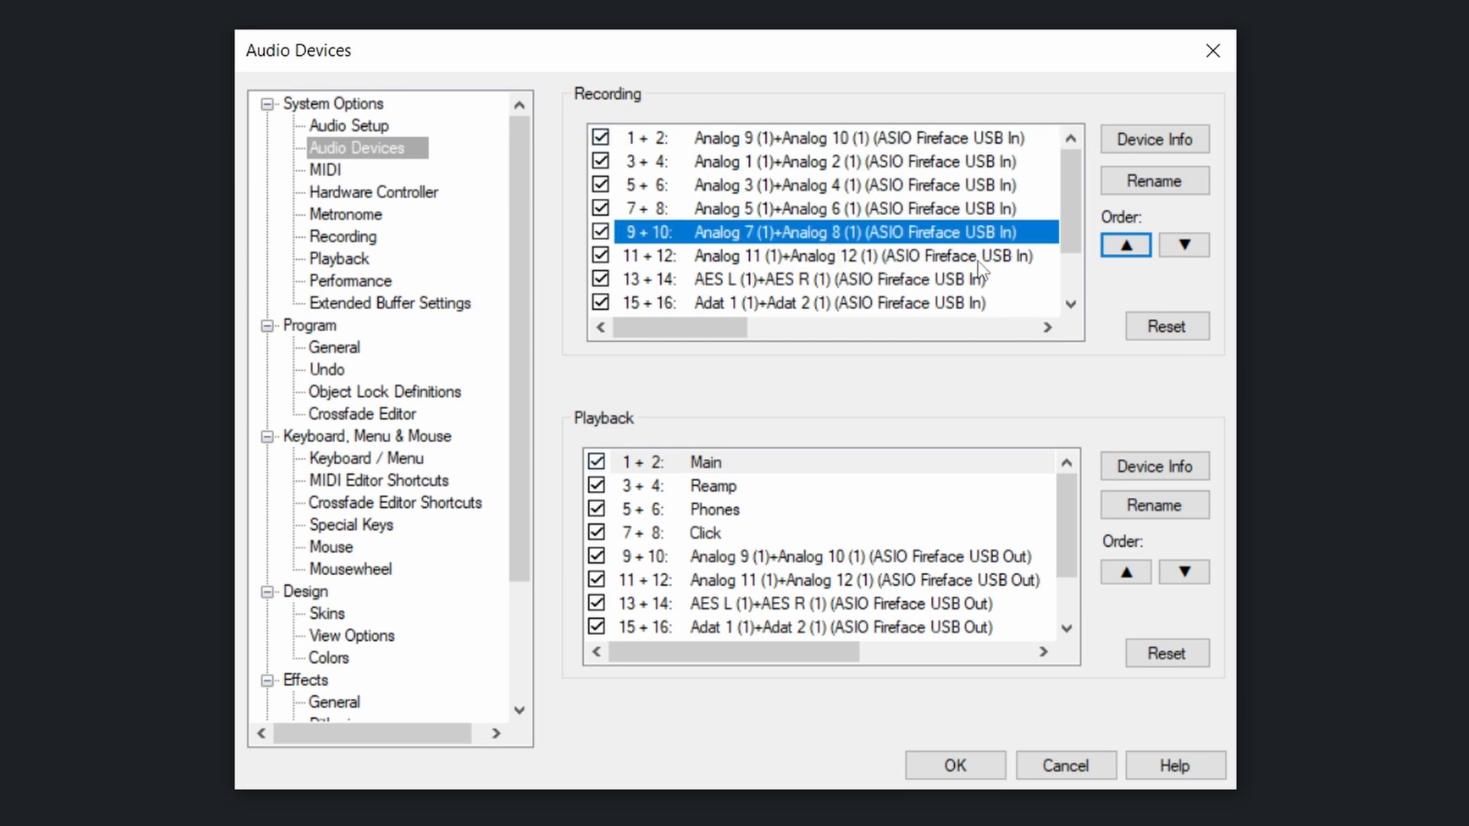
click(853, 257)
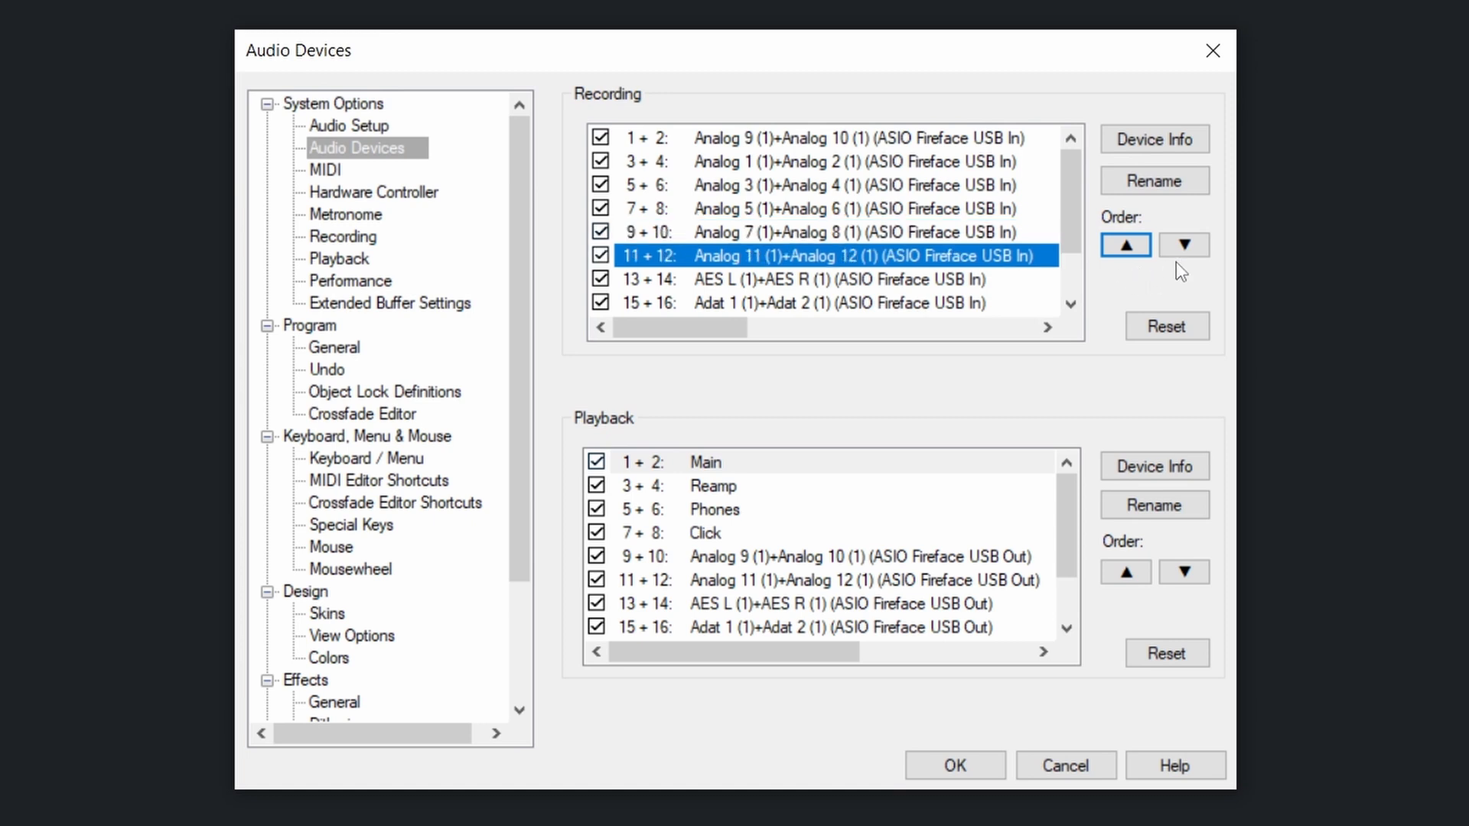
click(1128, 249)
click(1127, 248)
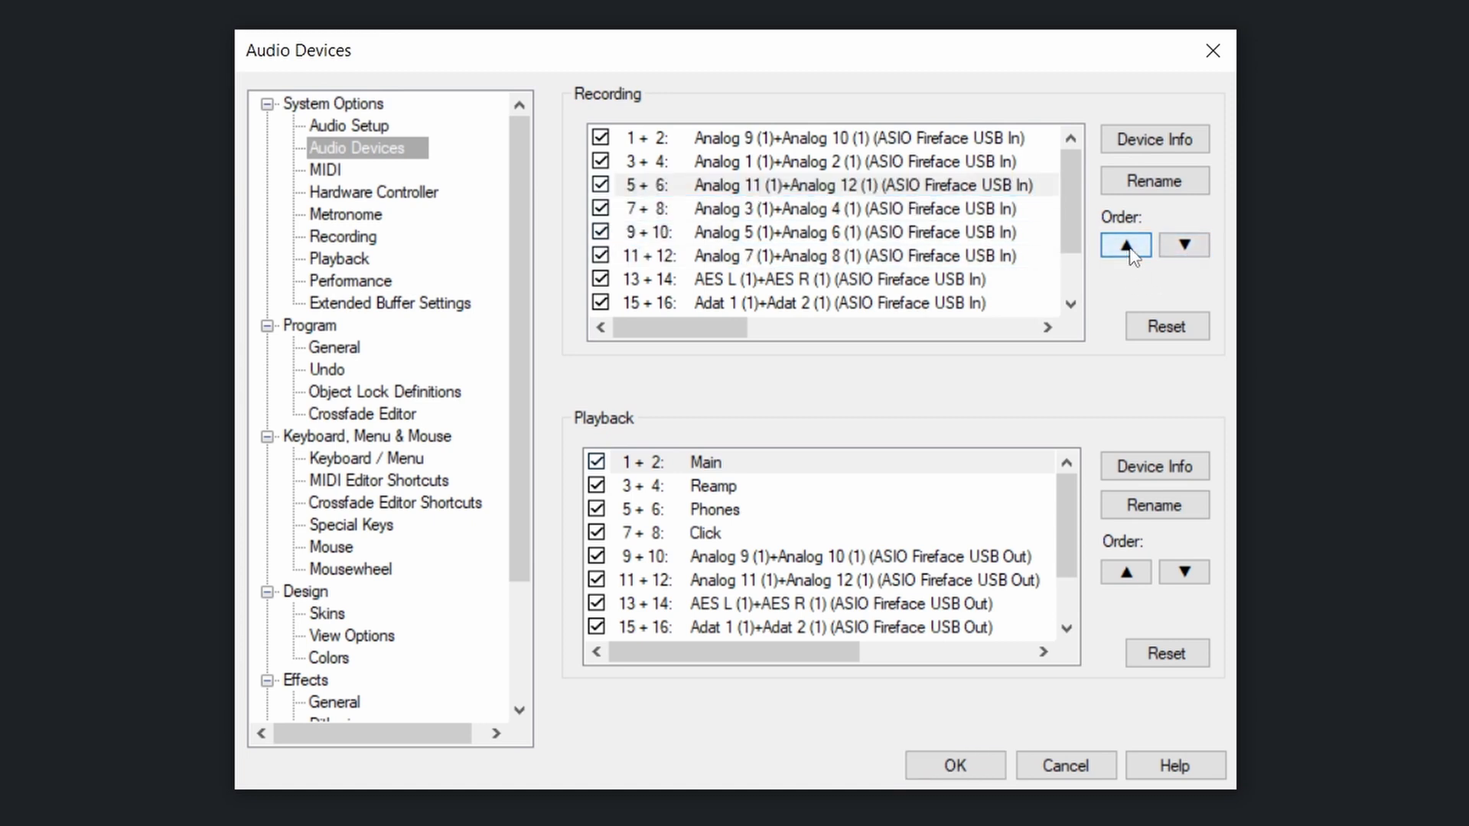
Step: Name recording pairs 1+2 and 3+4 both RME, then select the Analog 1+2 pair below
double_click(731, 139)
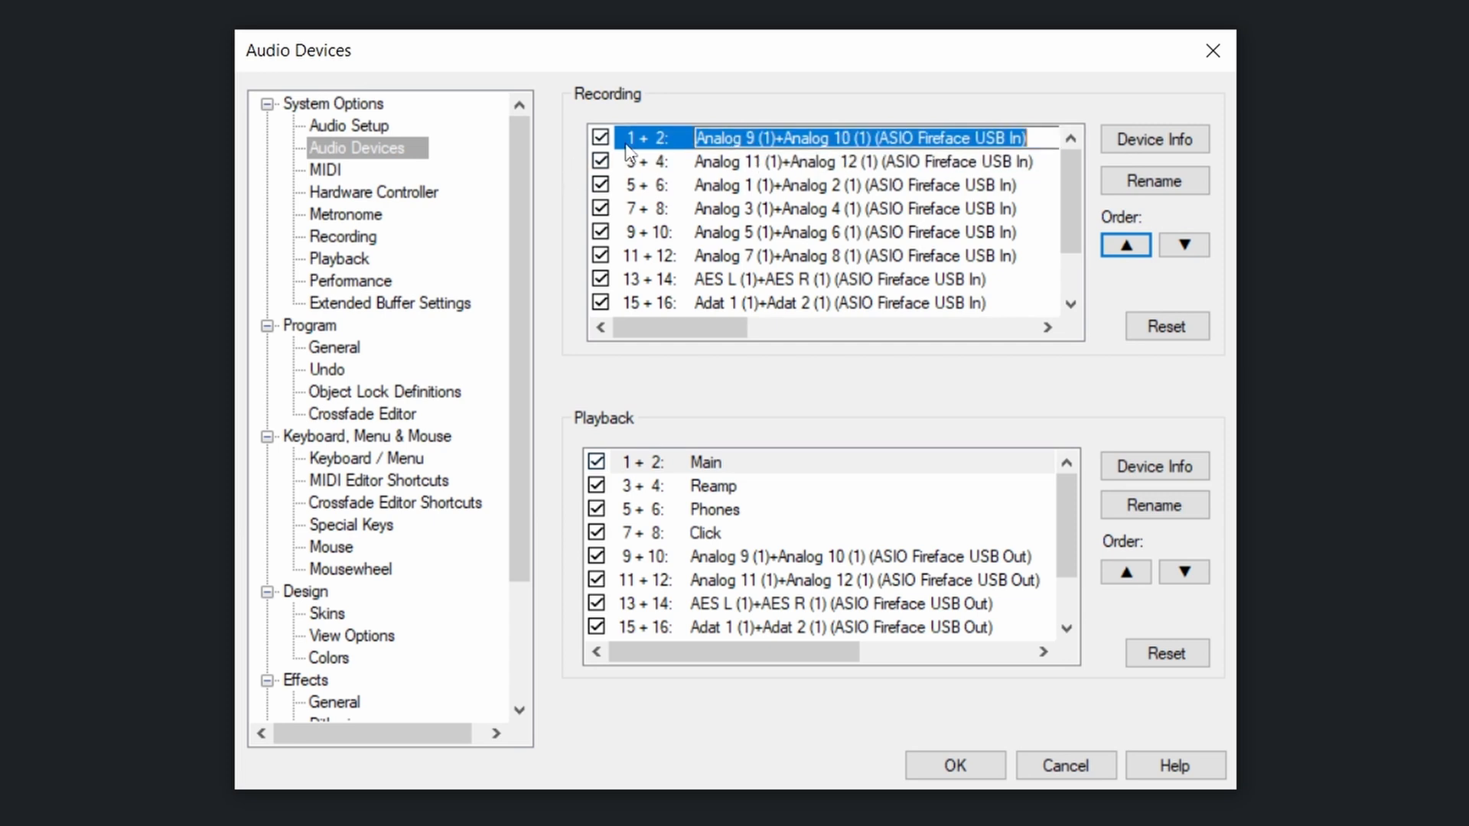
text(RME)
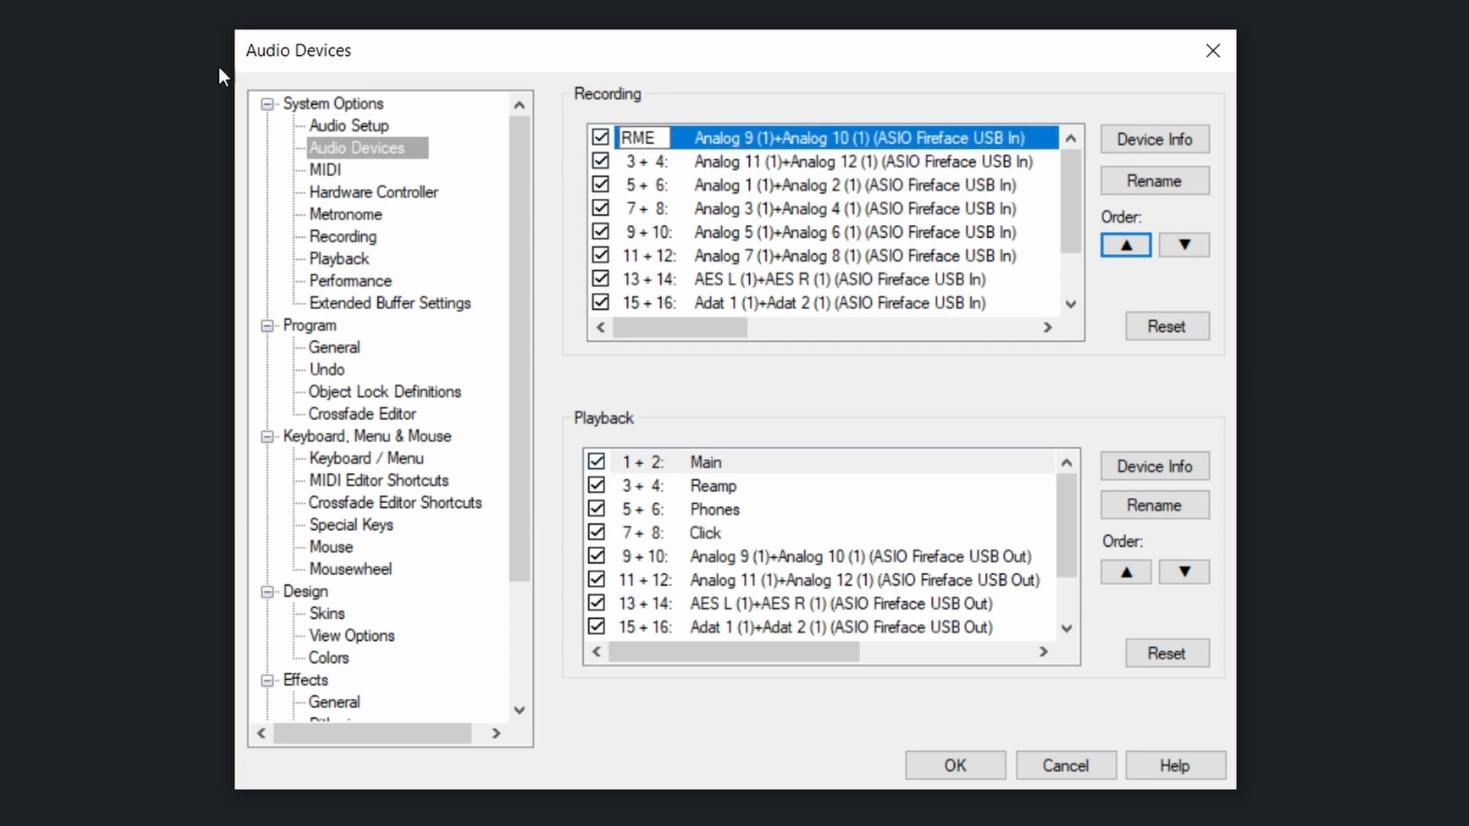
click(719, 161)
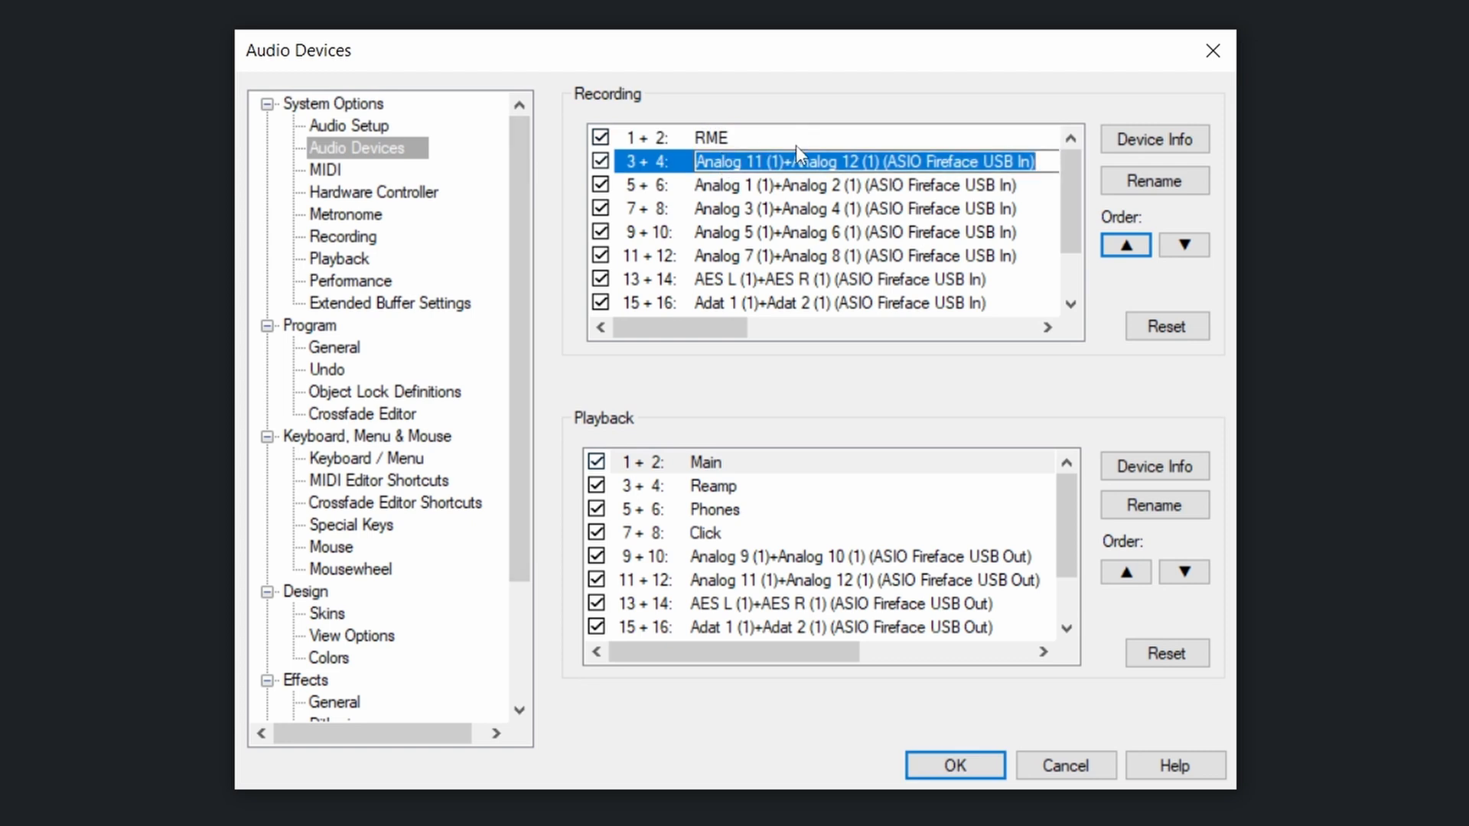
text(RME)
key(Return)
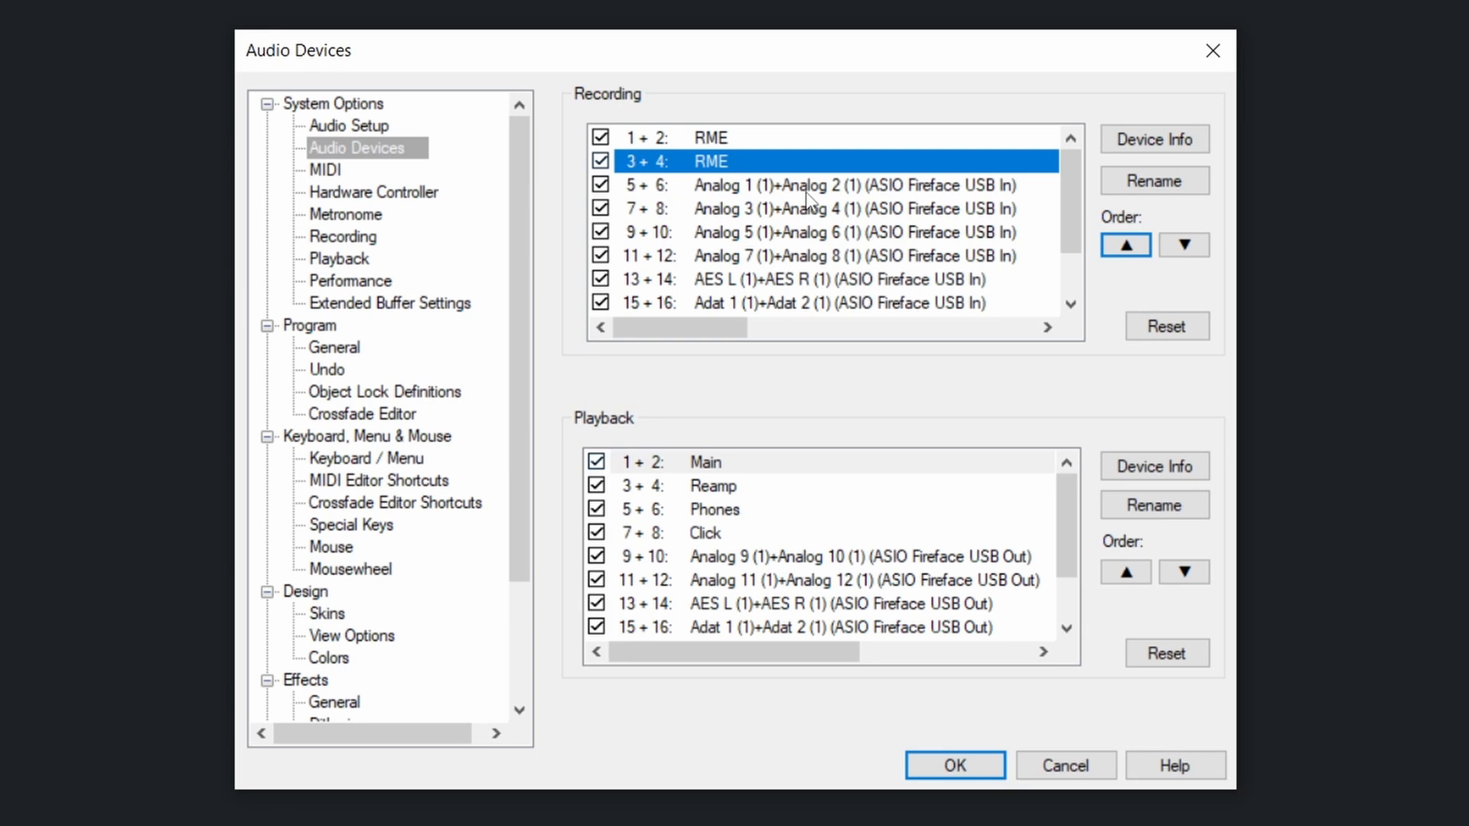
click(806, 191)
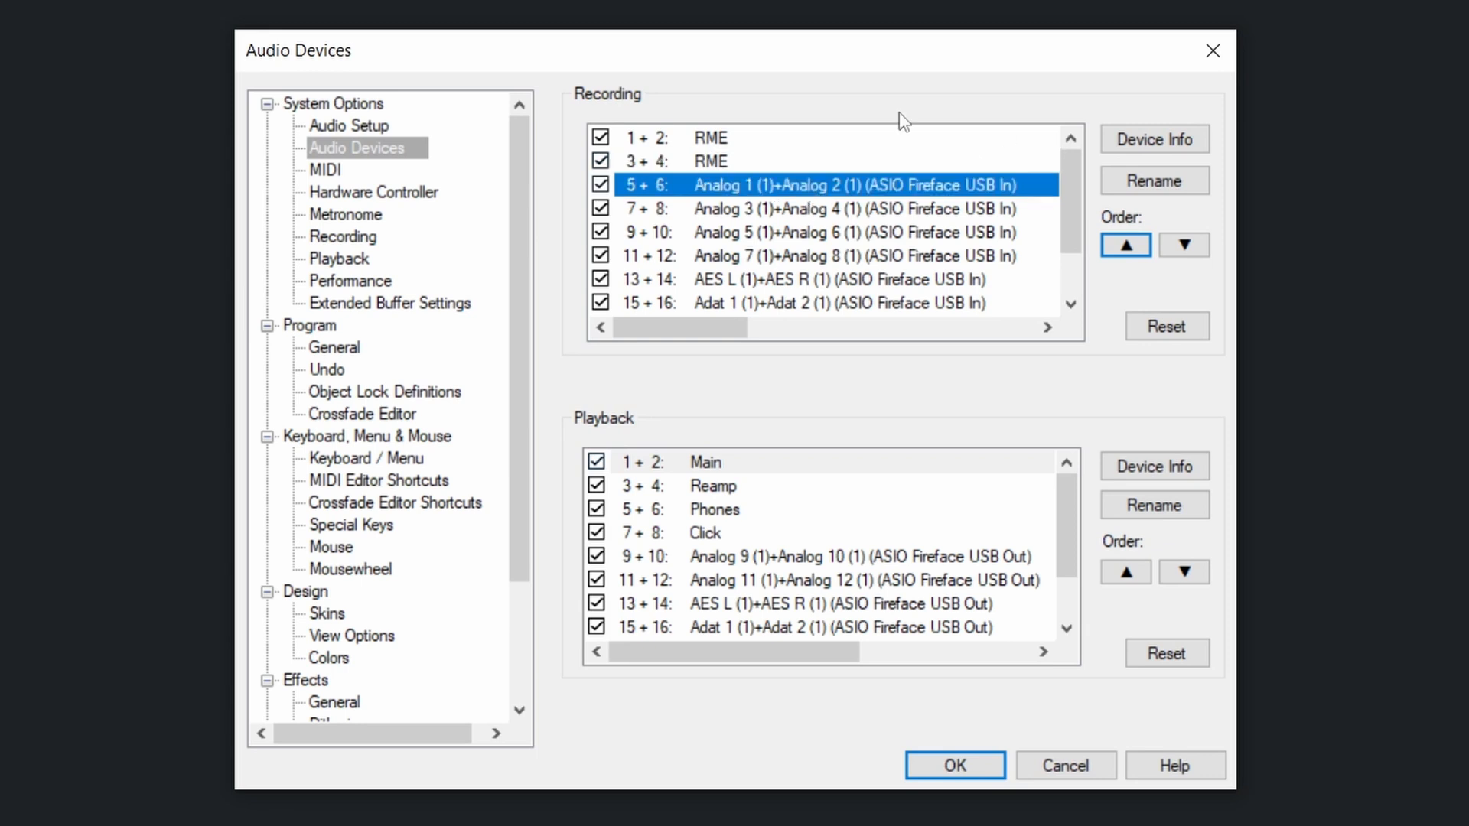
Step: Name the recording pairs in slots 5+6 and 7+8 ISA
click(746, 195)
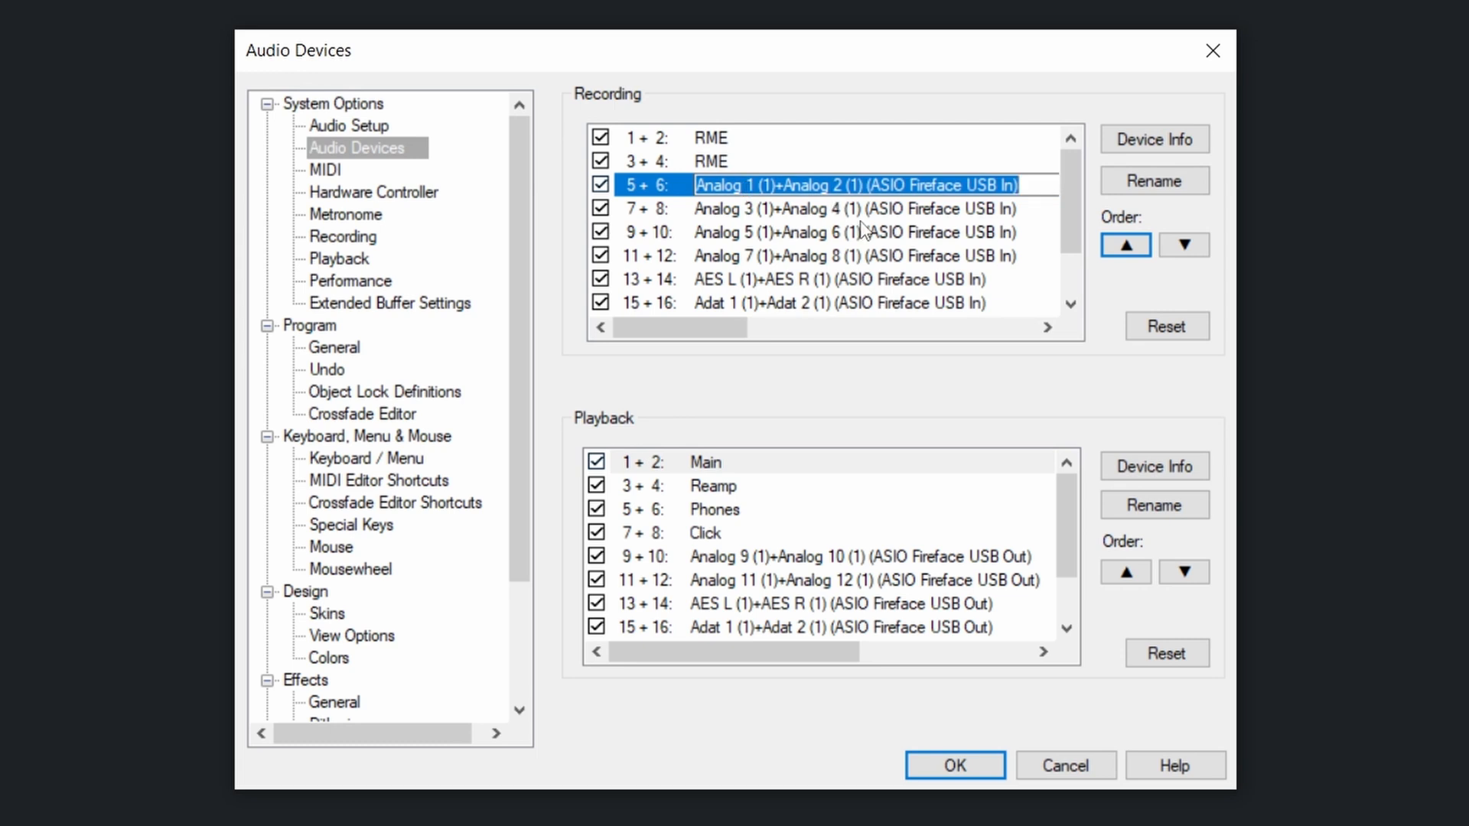
key(Tab)
text(ISA)
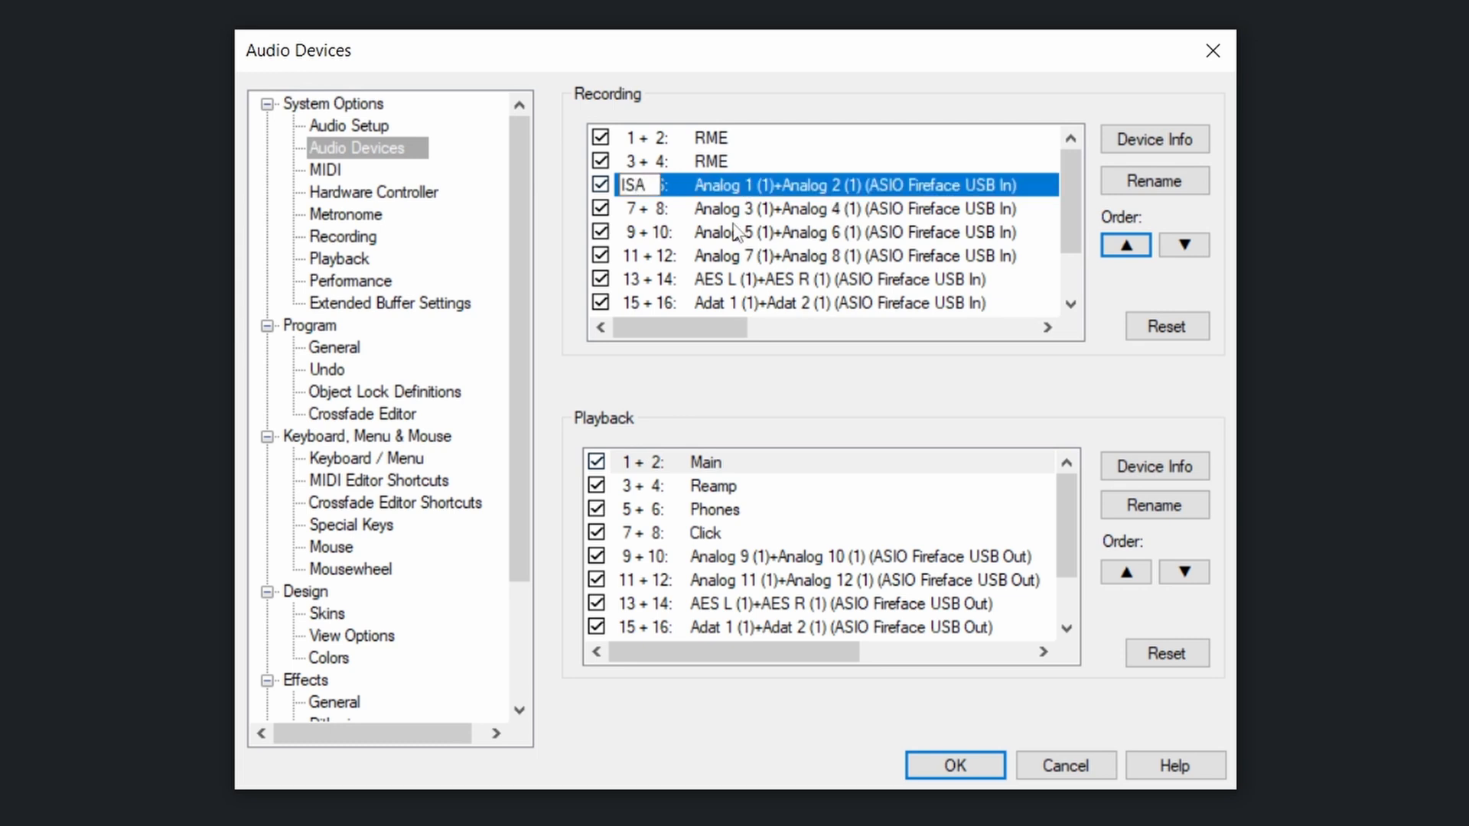
key(Tab)
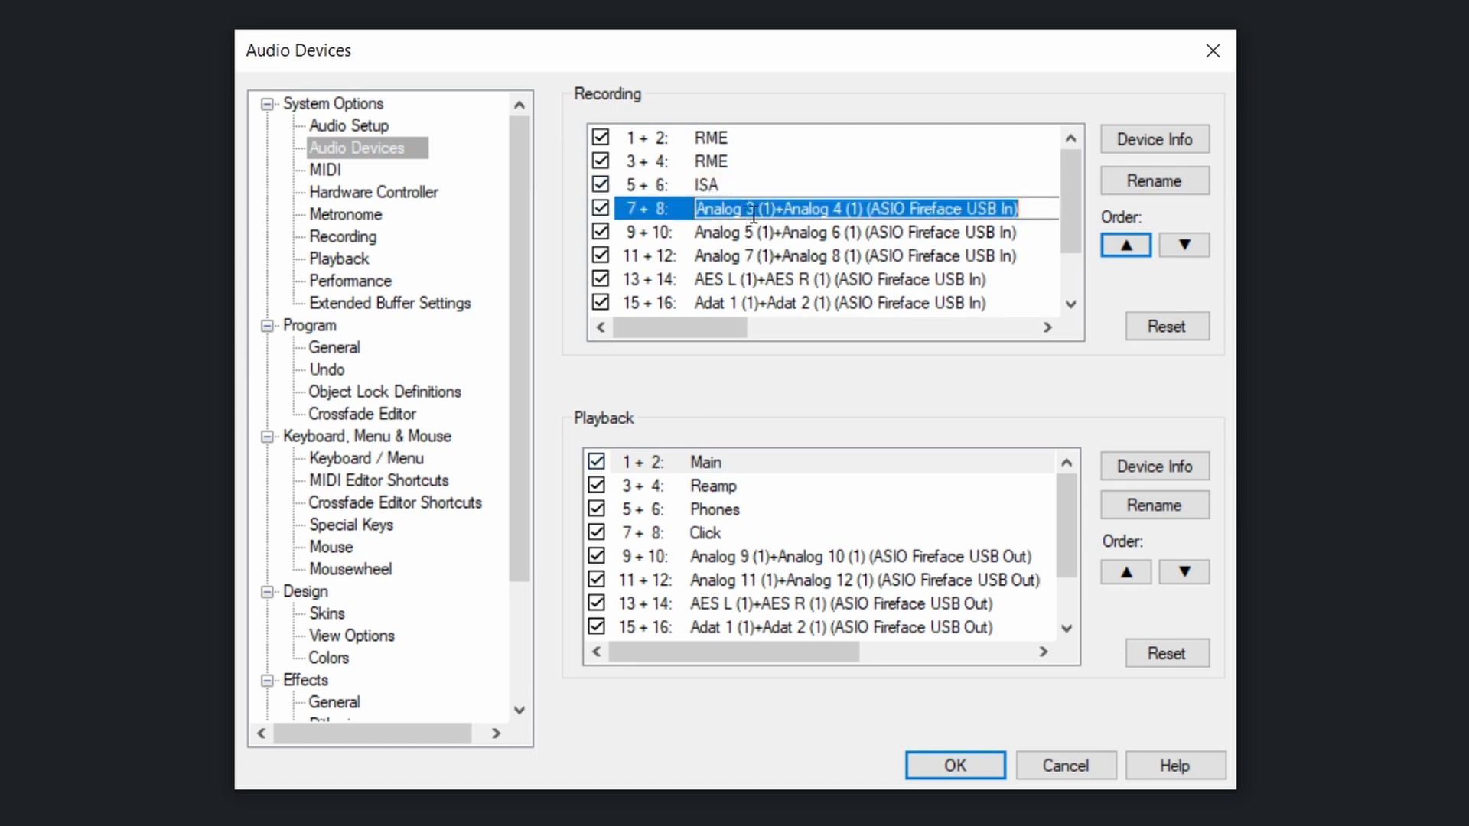
text(ISA)
key(Return)
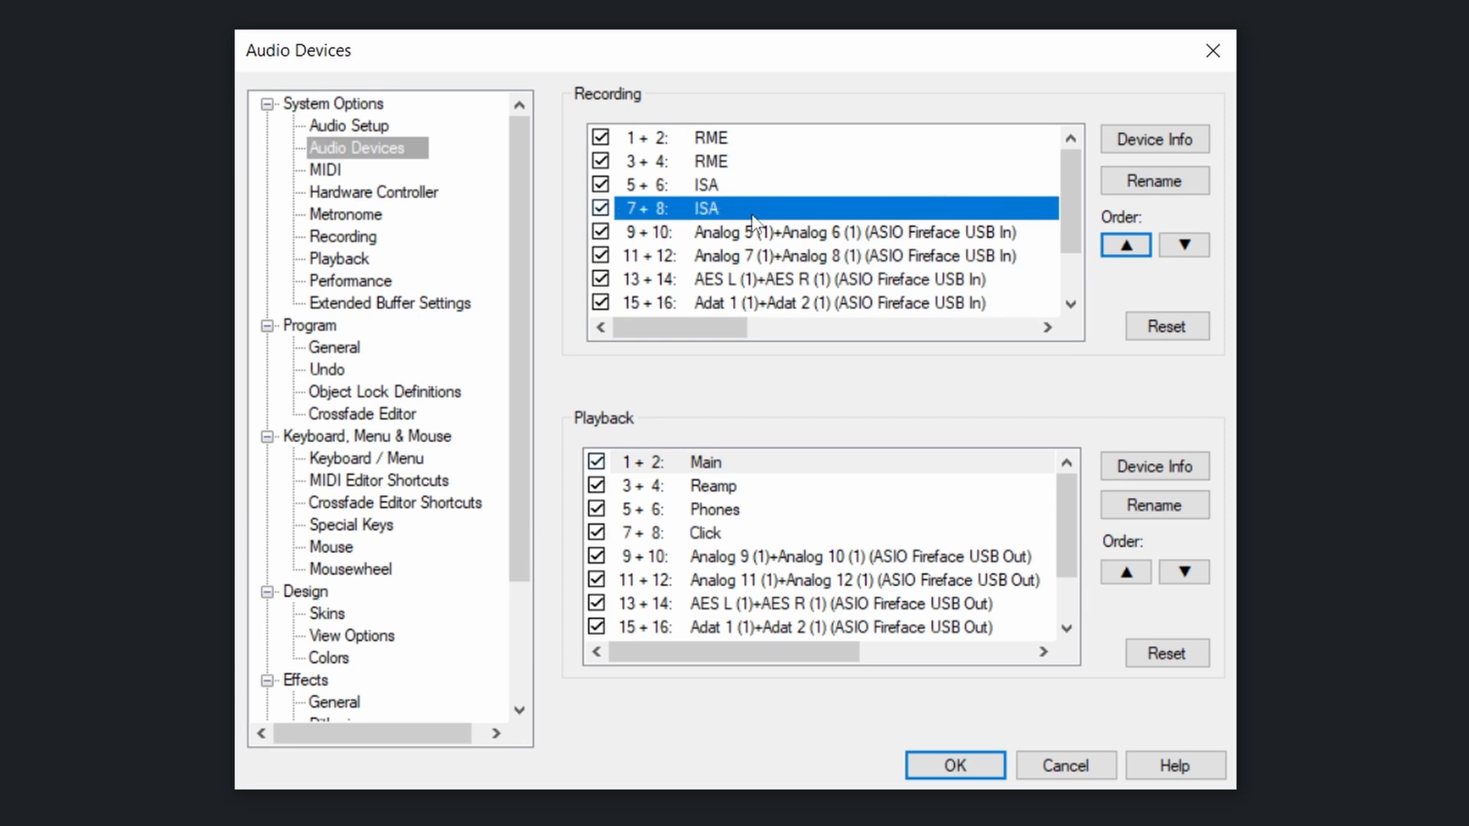
Step: Name the recording pairs in slots 9+10 and 11+12 ISA
double_click(814, 231)
text(I)
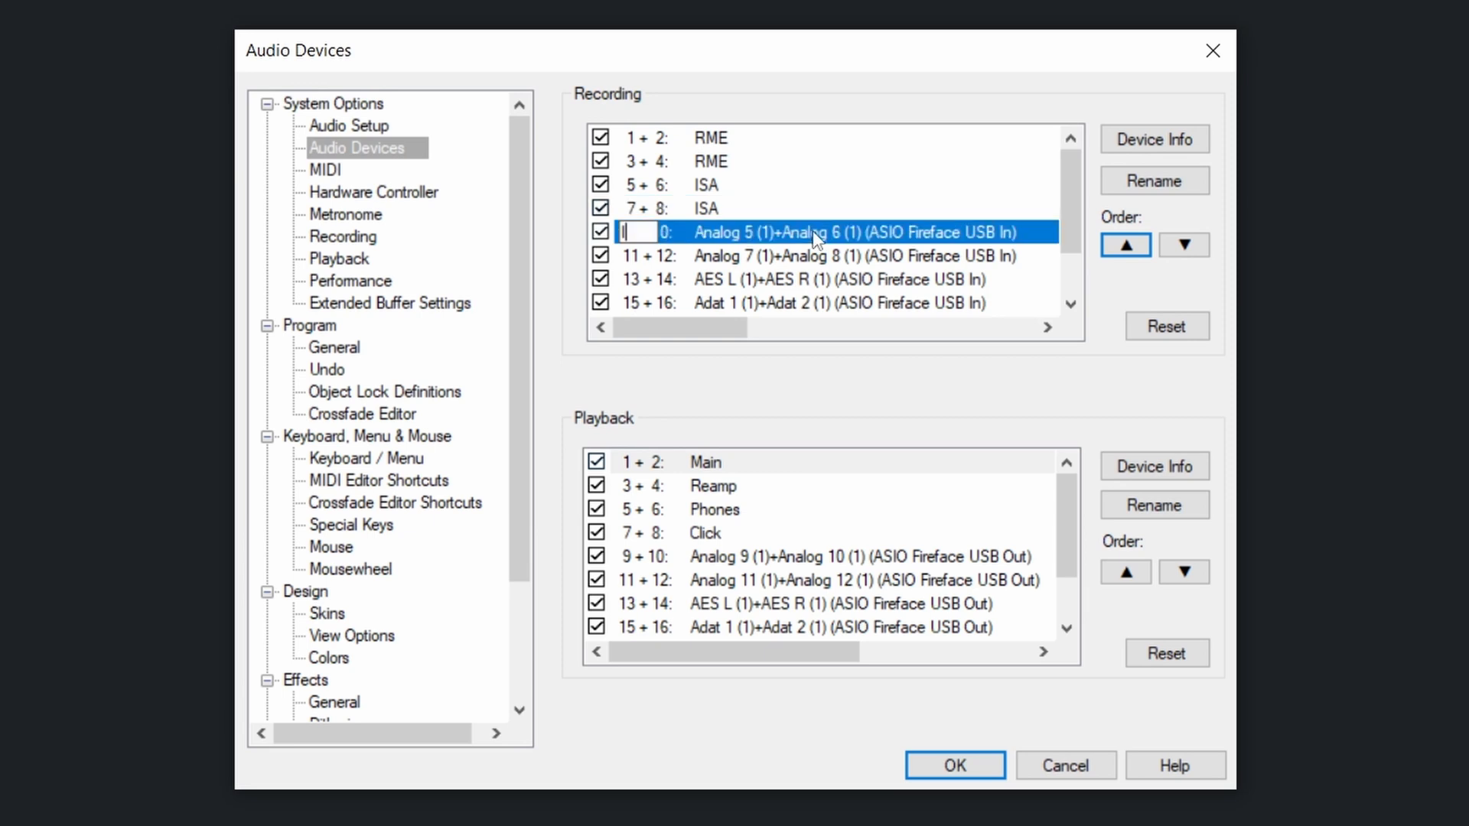
text(SA)
click(807, 260)
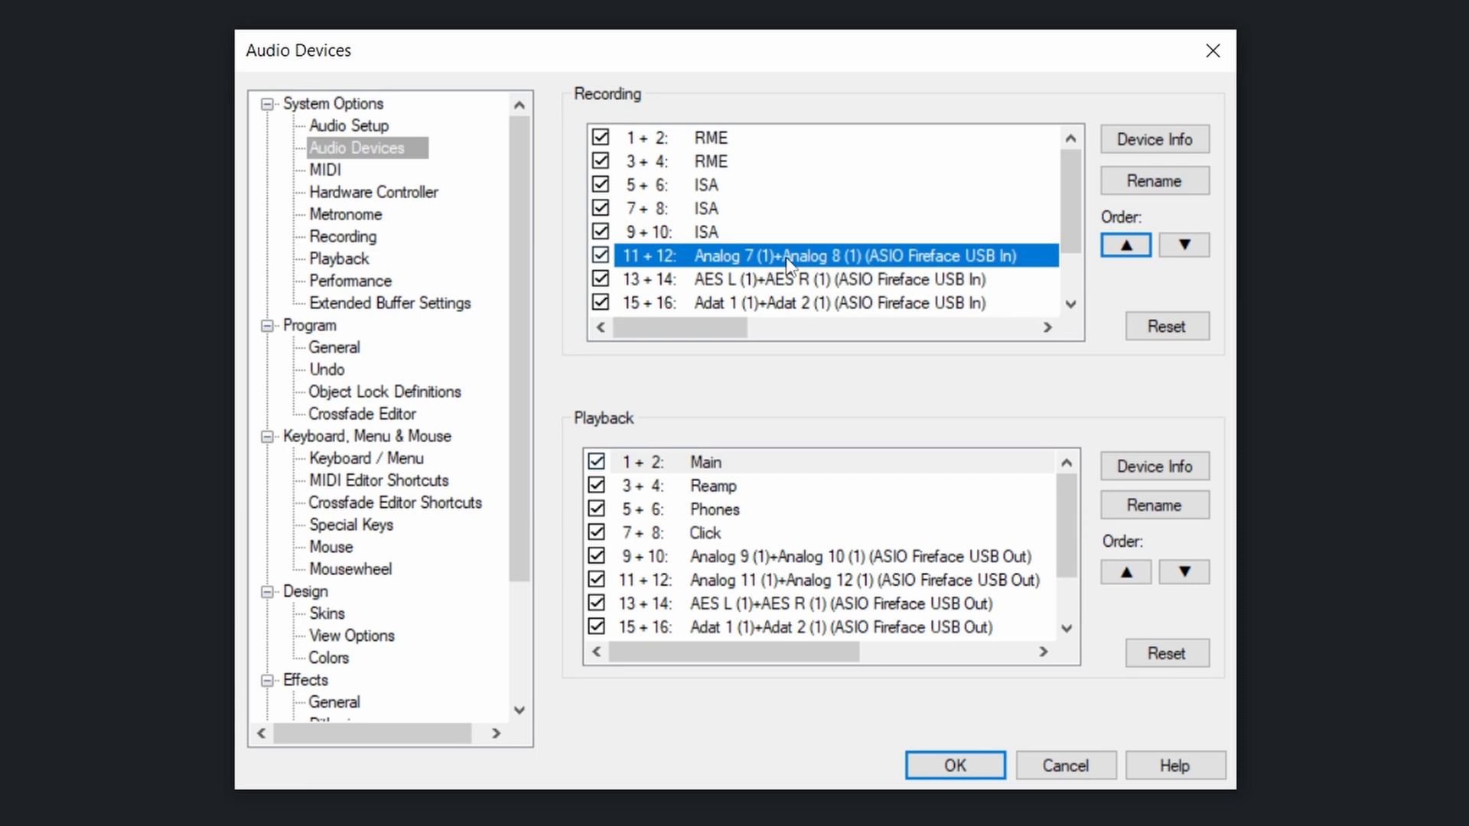
double_click(787, 256)
text(ISA)
key(Return)
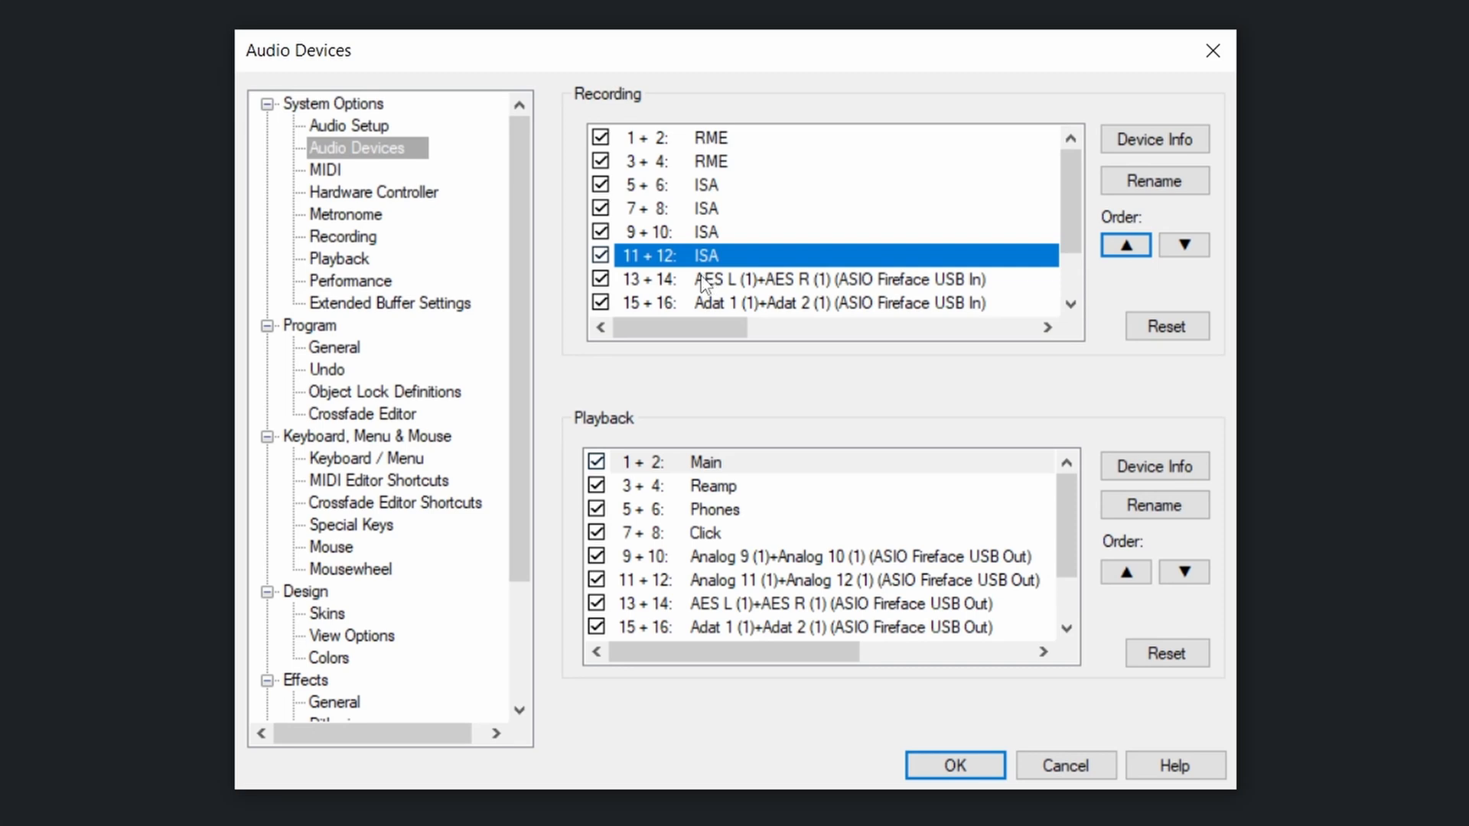
Step: Name the AES recording pair in slot 13+14 UA LA610
double_click(865, 282)
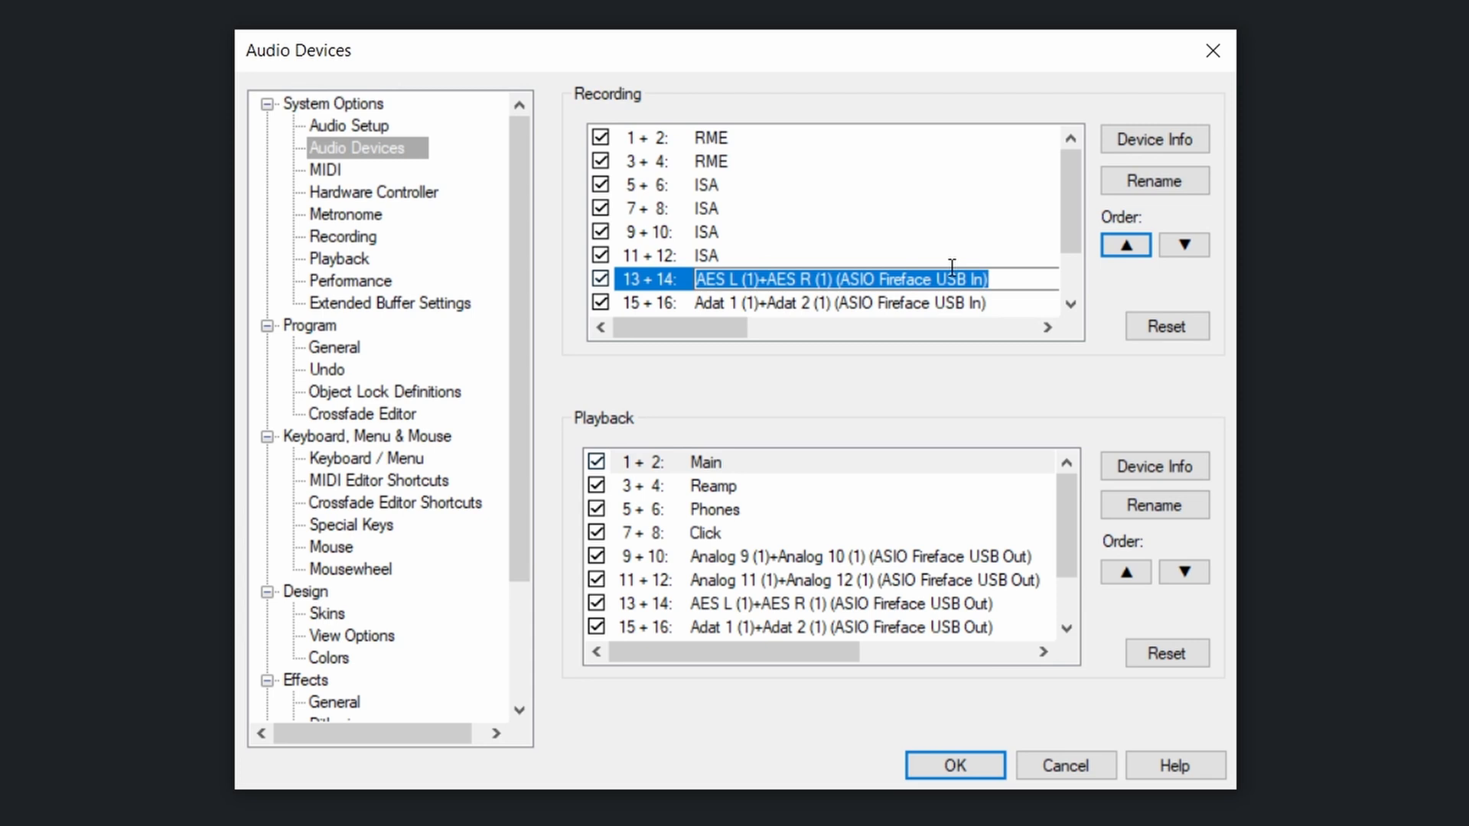
key(Return)
text(A)
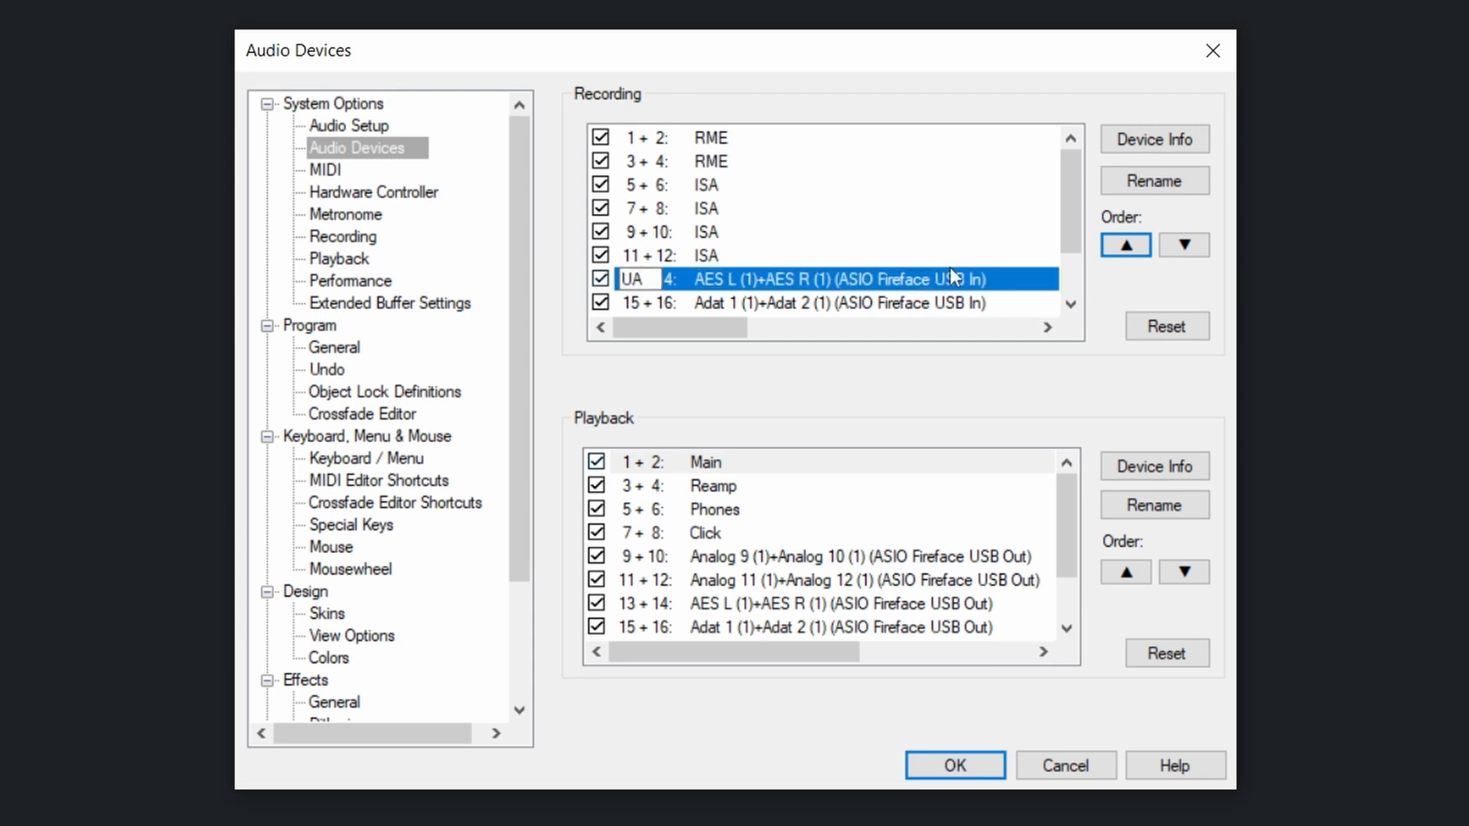
text( LA61)
text(0)
key(Return)
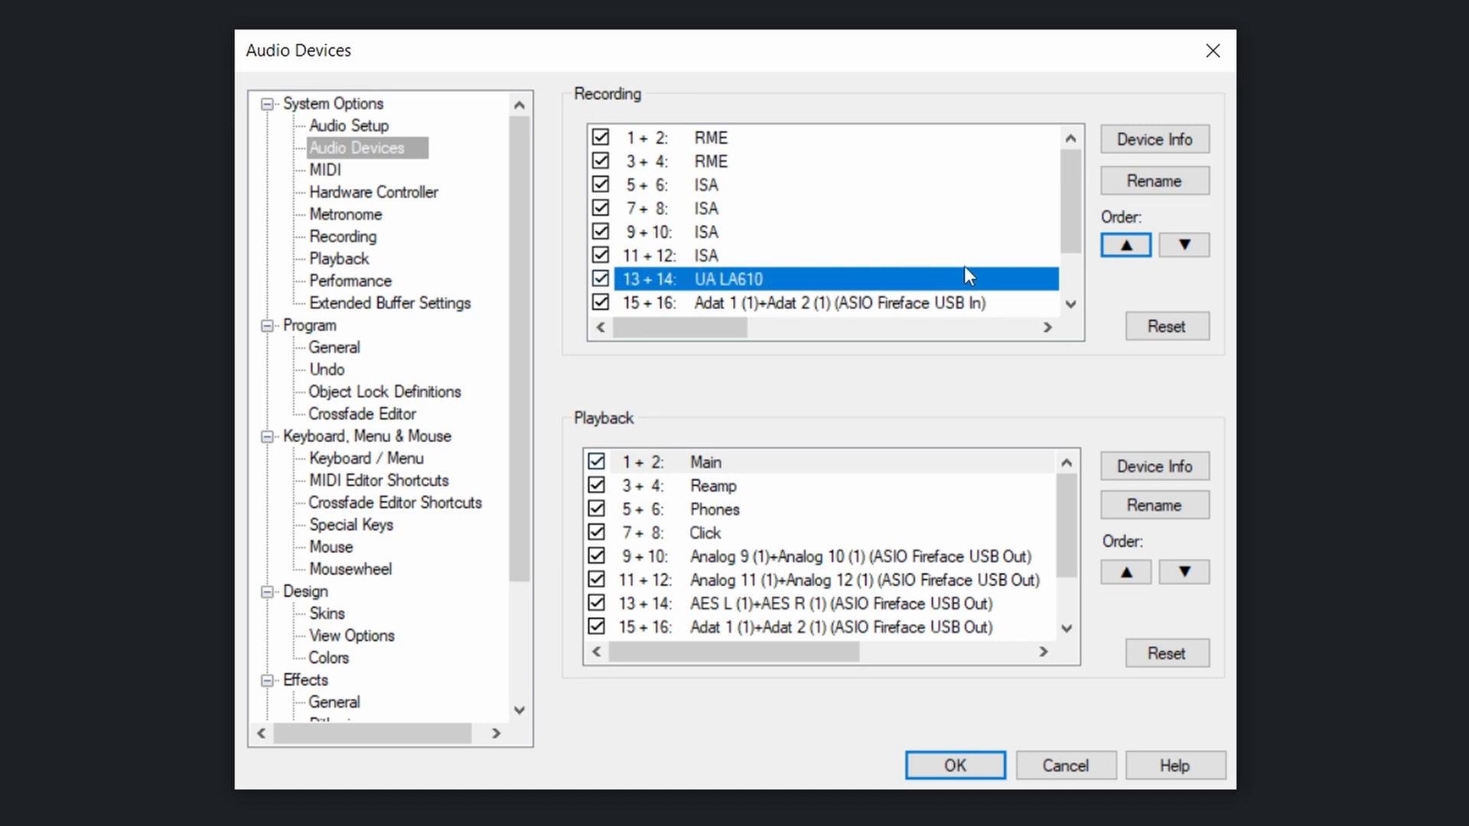
scroll(950, 270, down, 1)
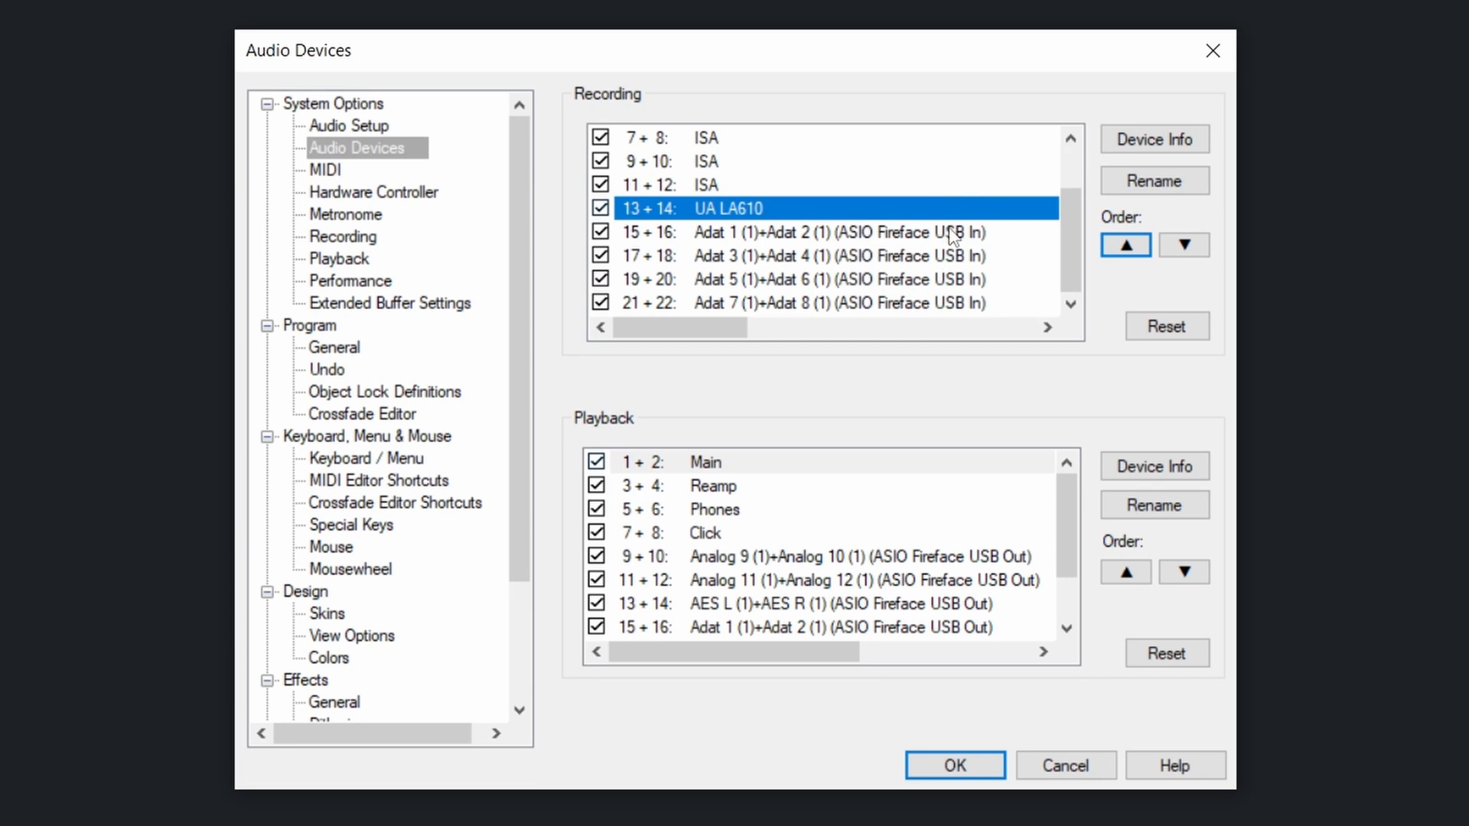
Step: Name recording pair 15+16 Manley Force and copy the name for reuse
double_click(748, 232)
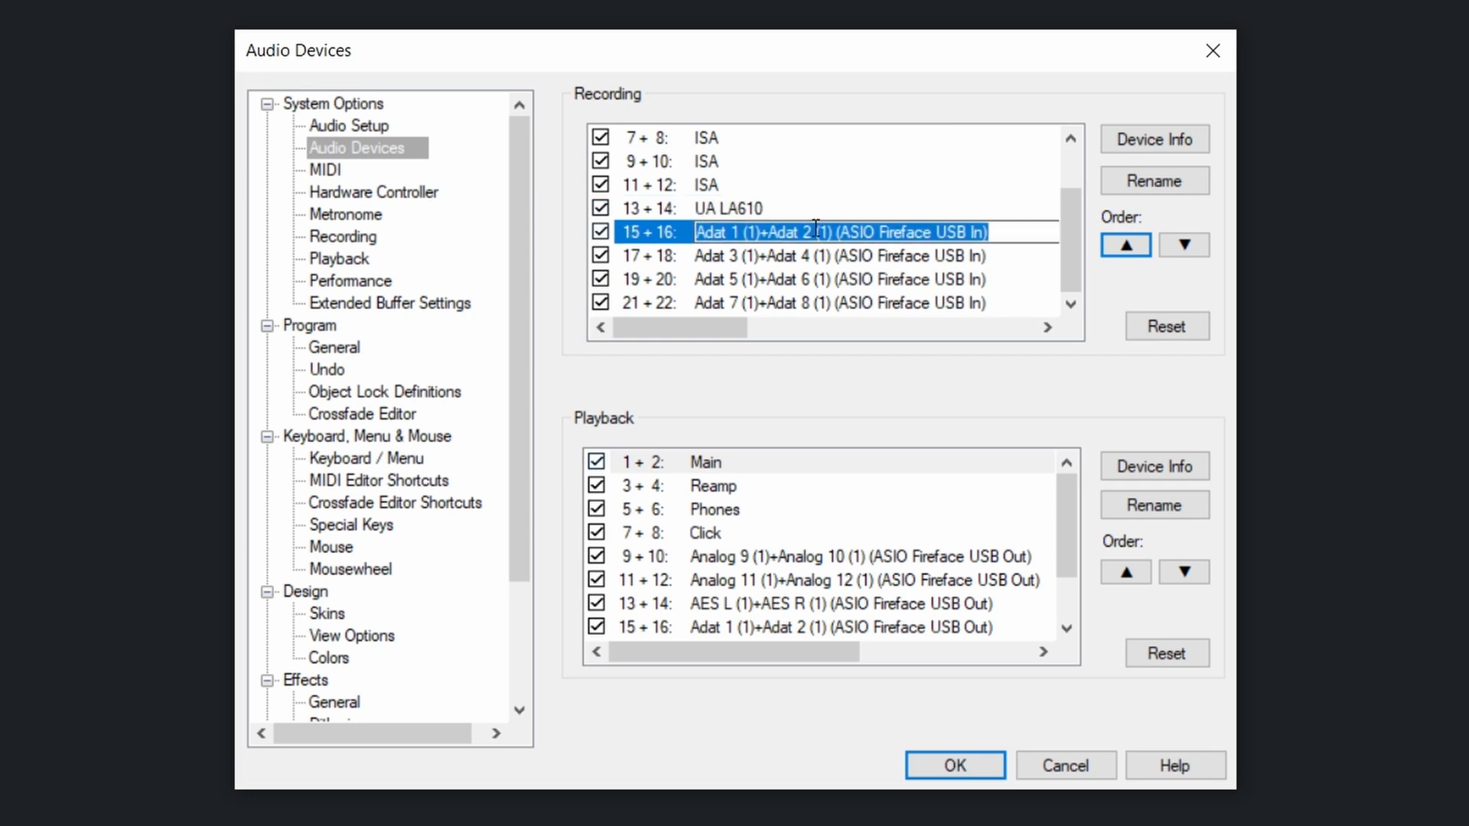
text(Manle)
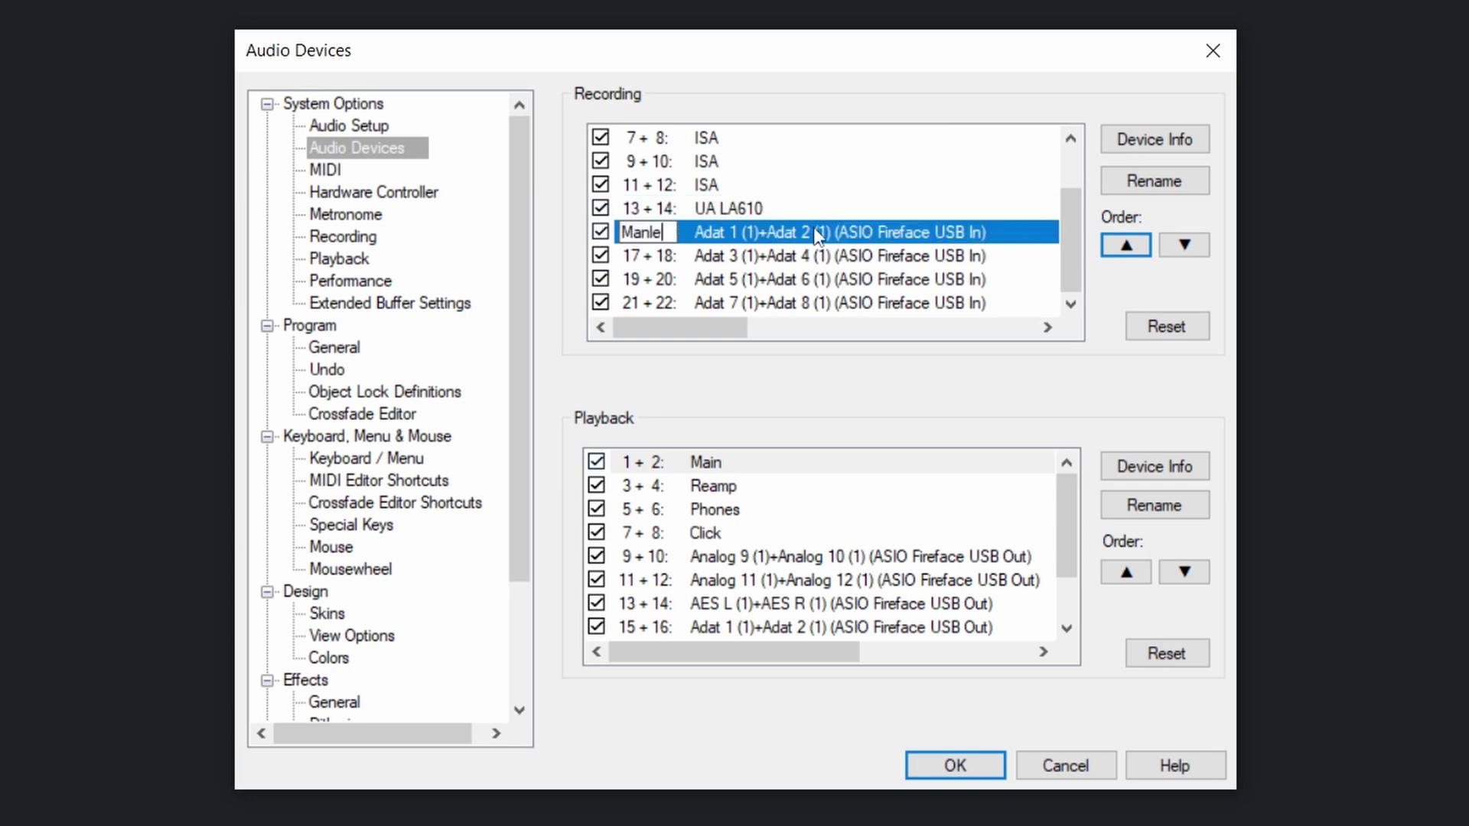
text(y F)
text(orce)
key(shift+Left)
key(shift+Left)
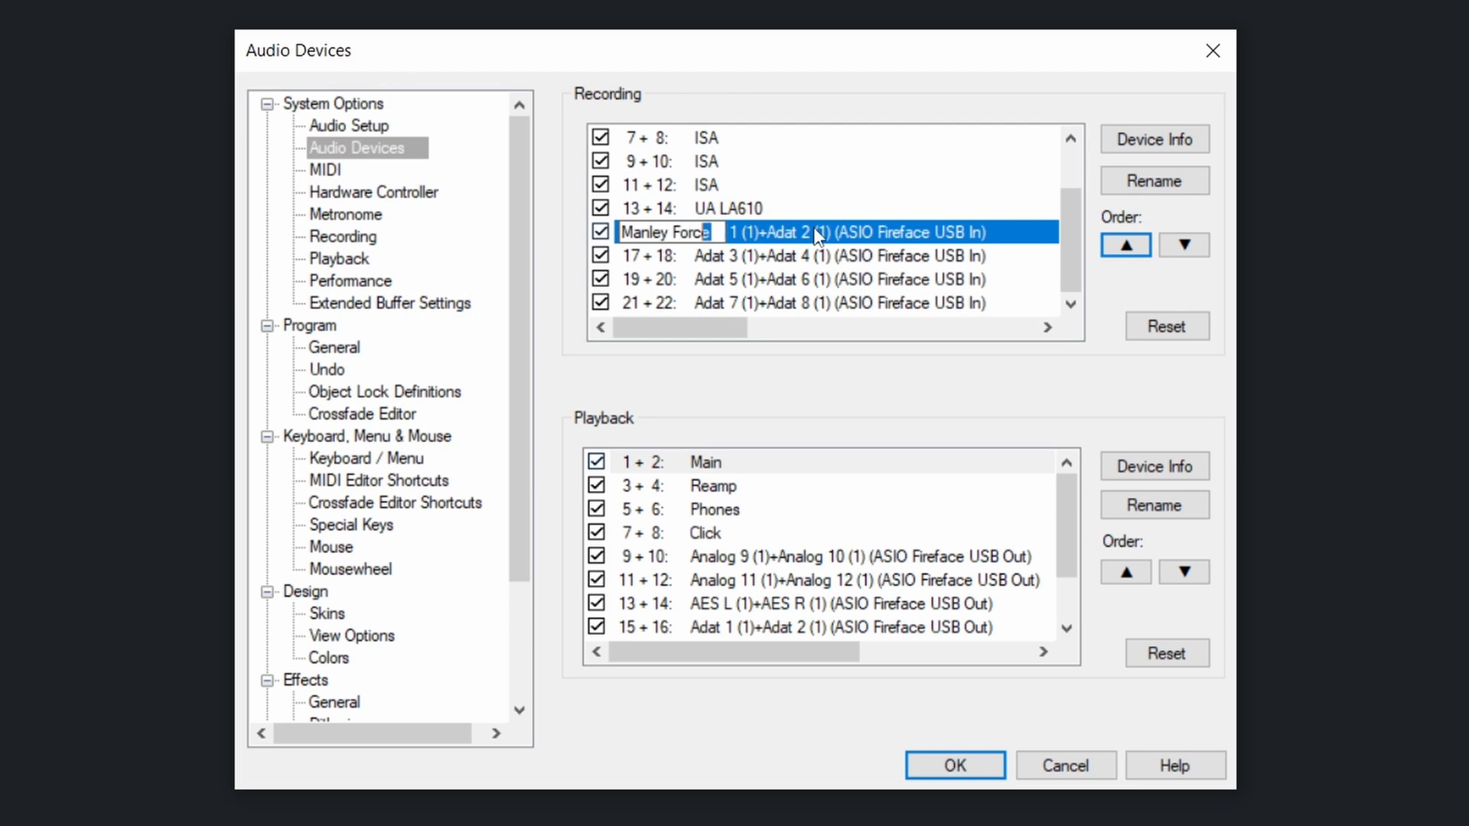
key(shift+Left)
key(shift+Left)
key(shift+Left)
key(shift+Left)
key(shift+Left)
key(ctrl+c)
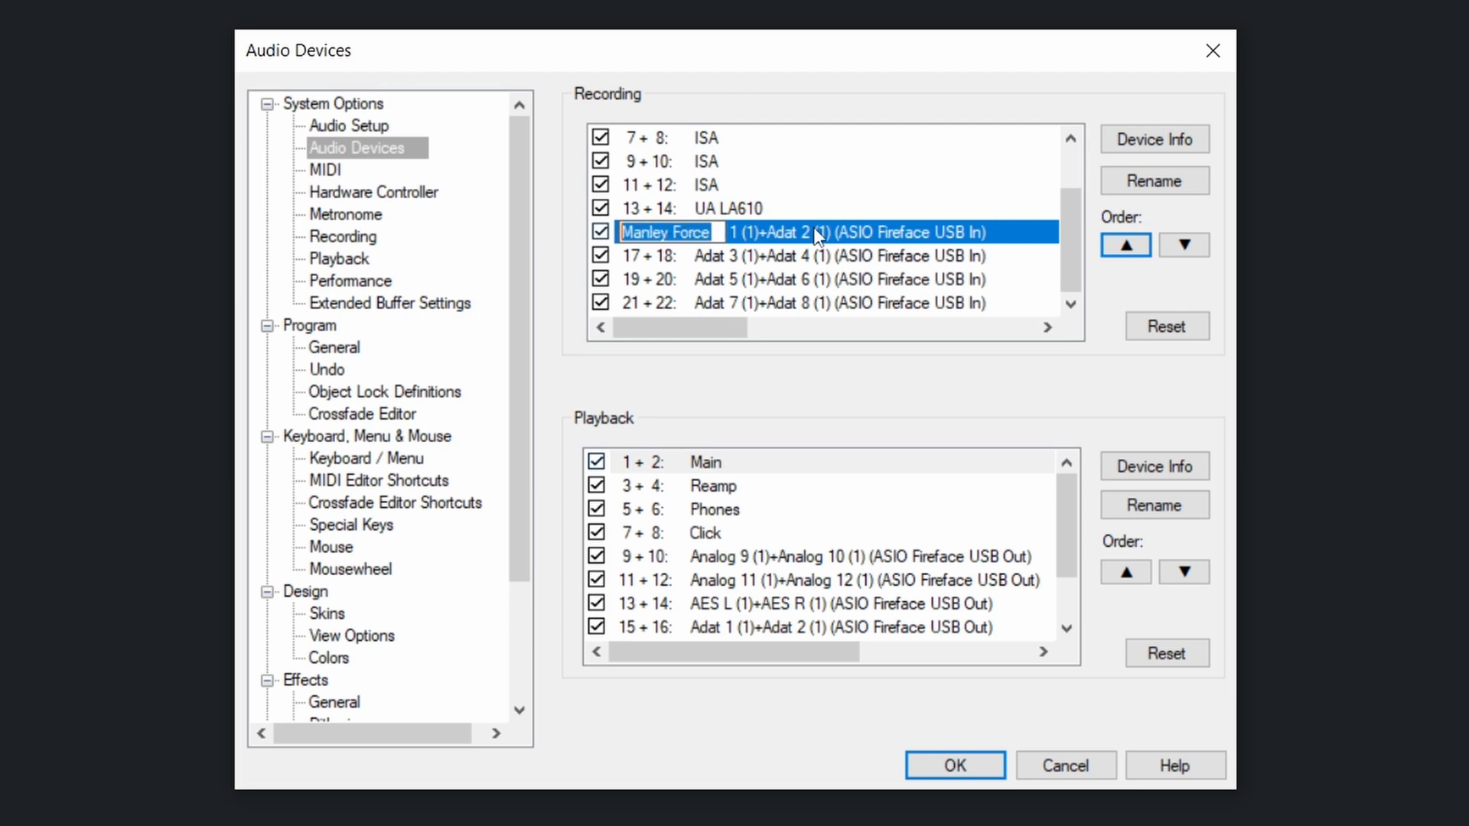
key(Right)
key(Return)
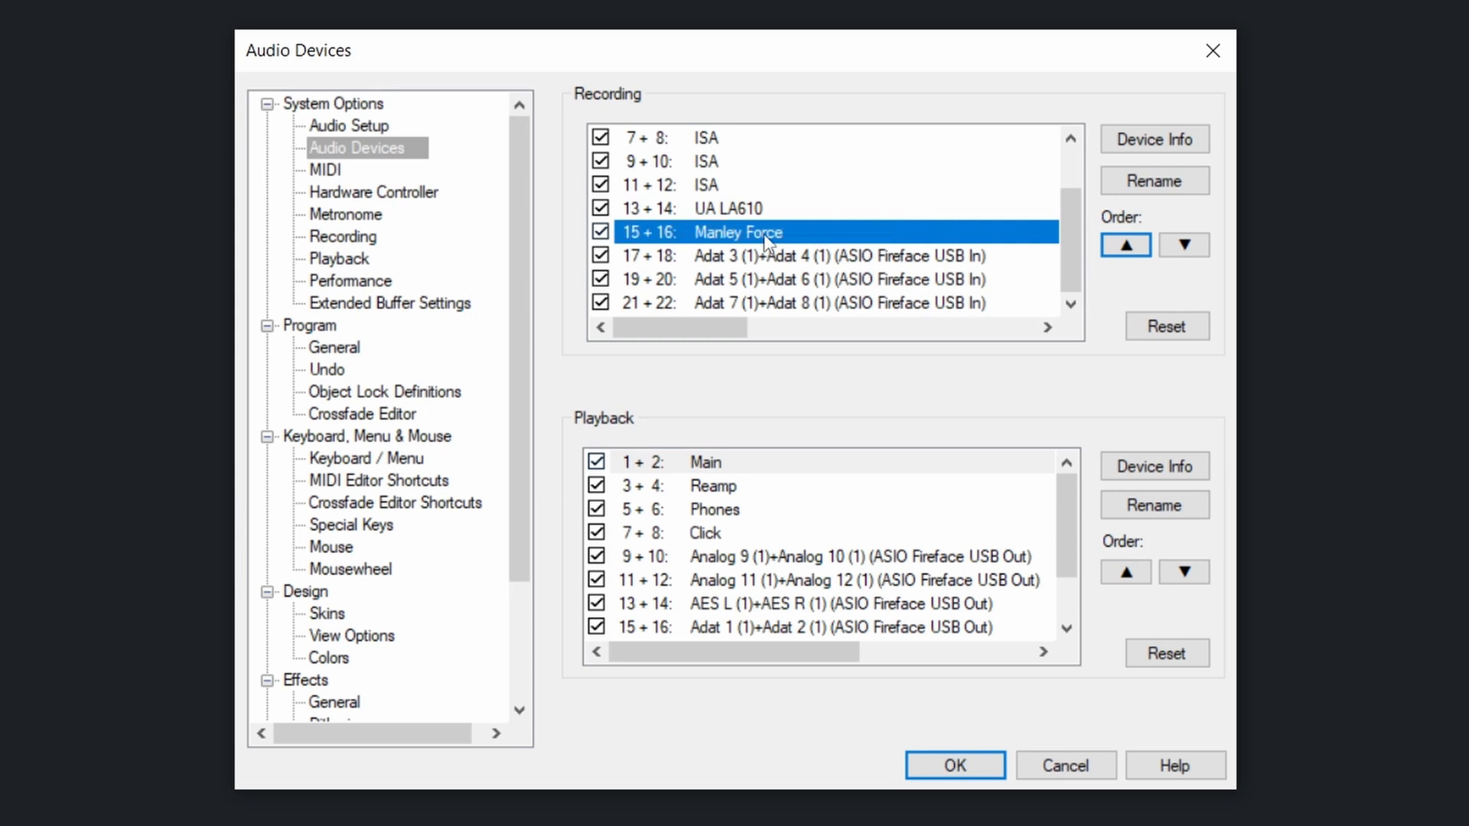
Step: Paste Manley Force as the name of recording pair 17+18
click(754, 260)
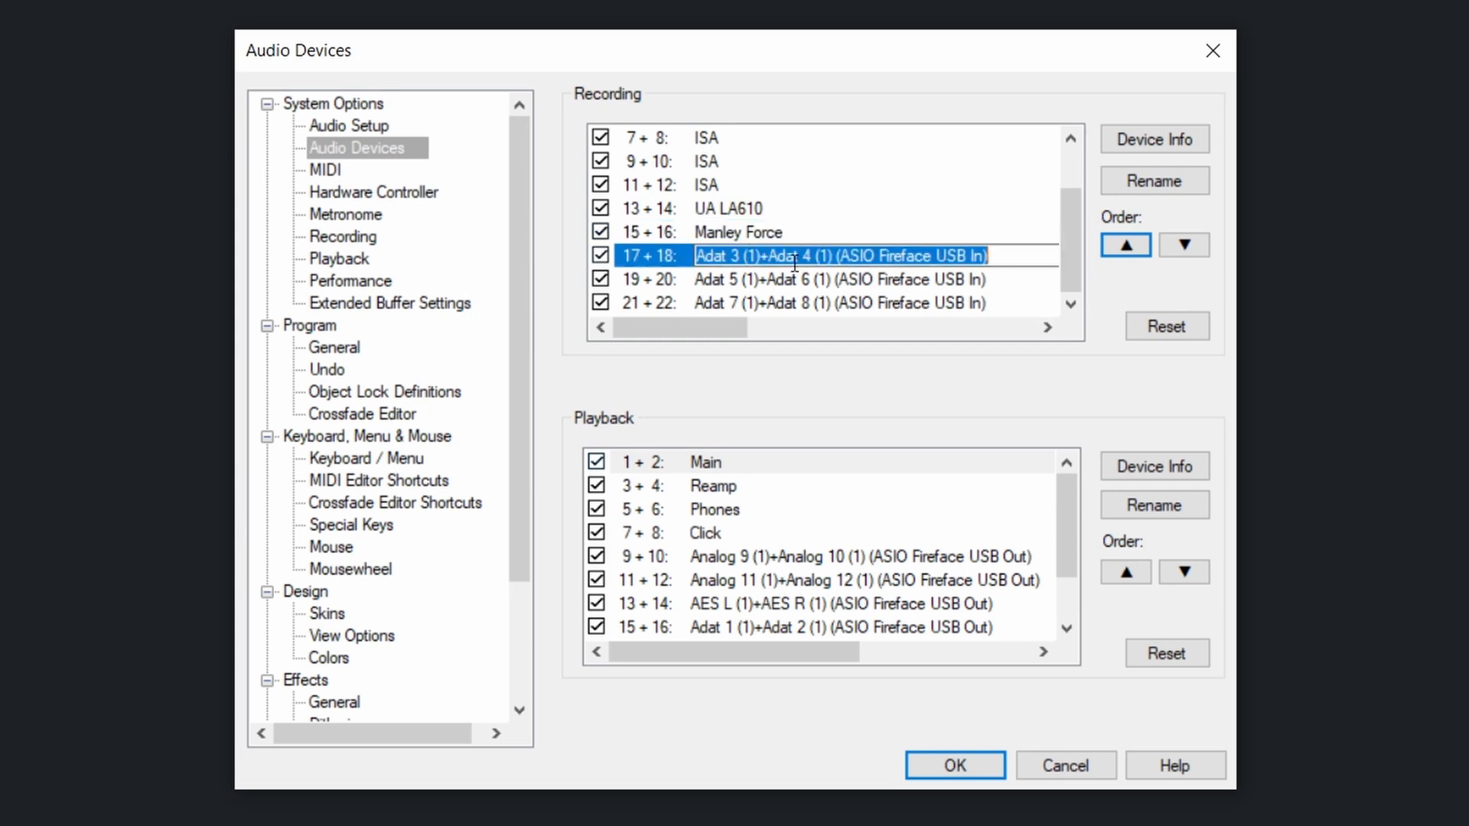
key(ctrl+v)
key(Return)
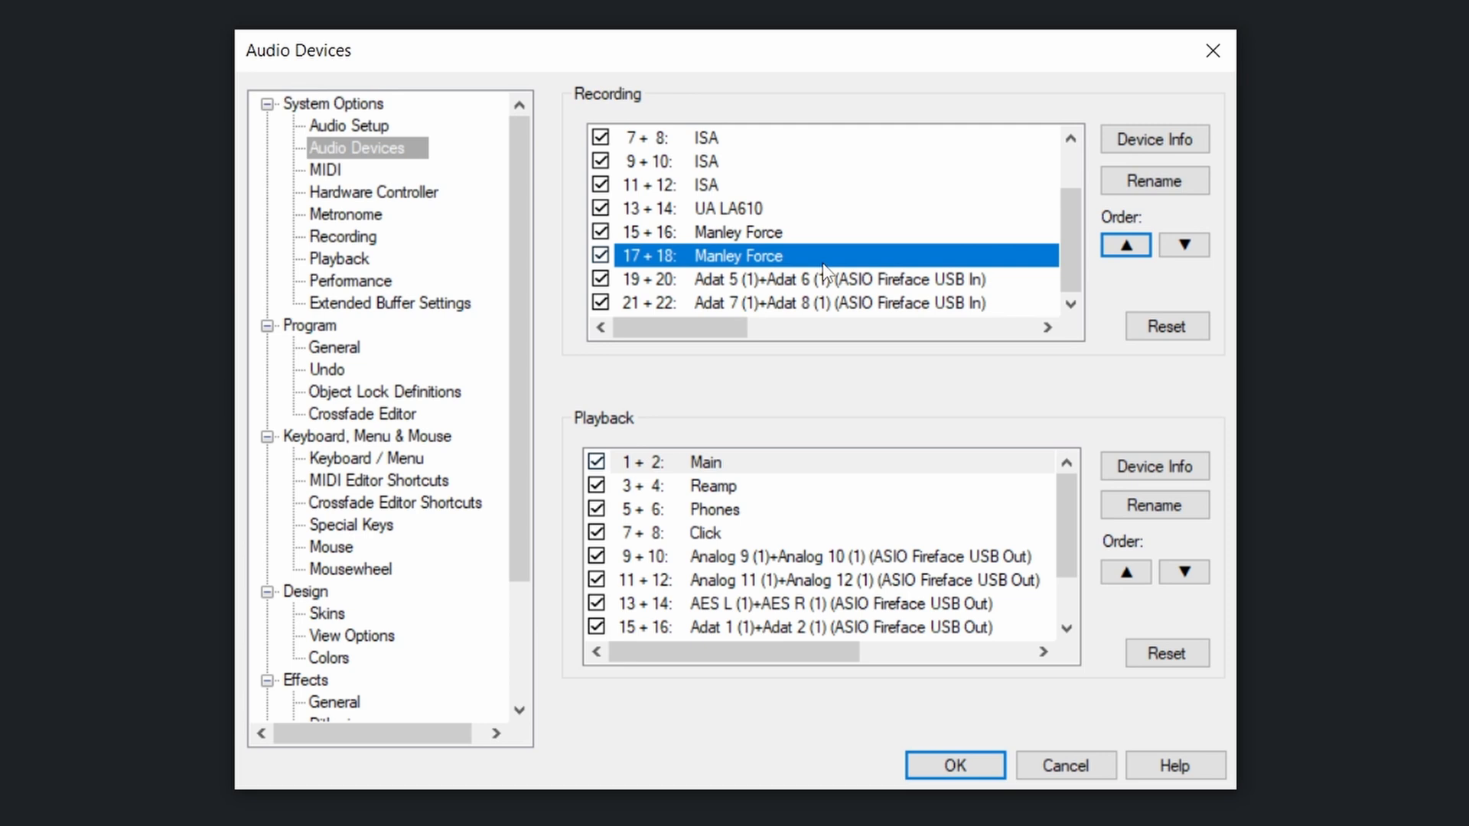
Step: Name recording pair 19+20 UA 4-710 and copy the name
click(746, 286)
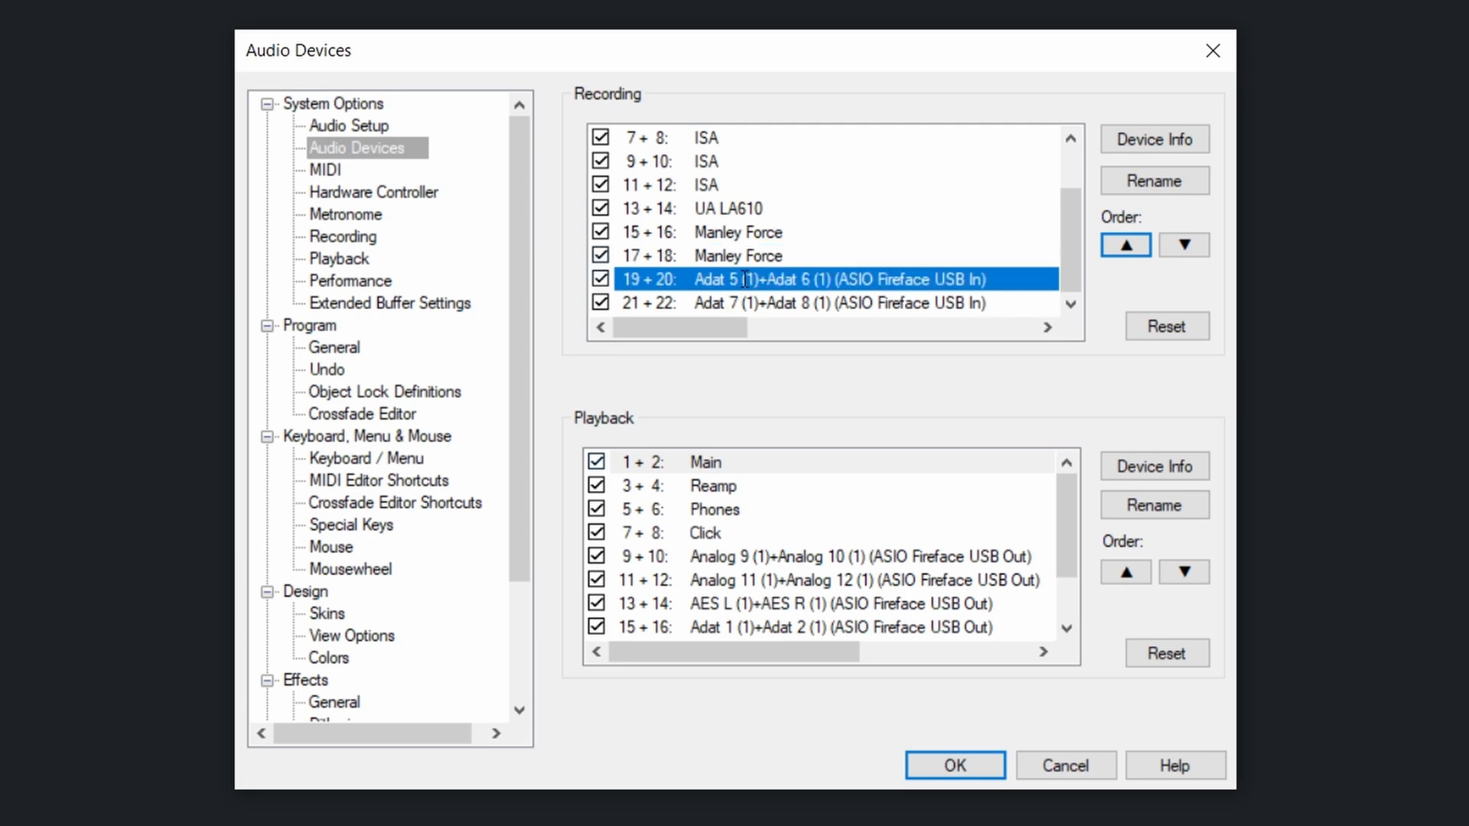
click(818, 278)
text(U)
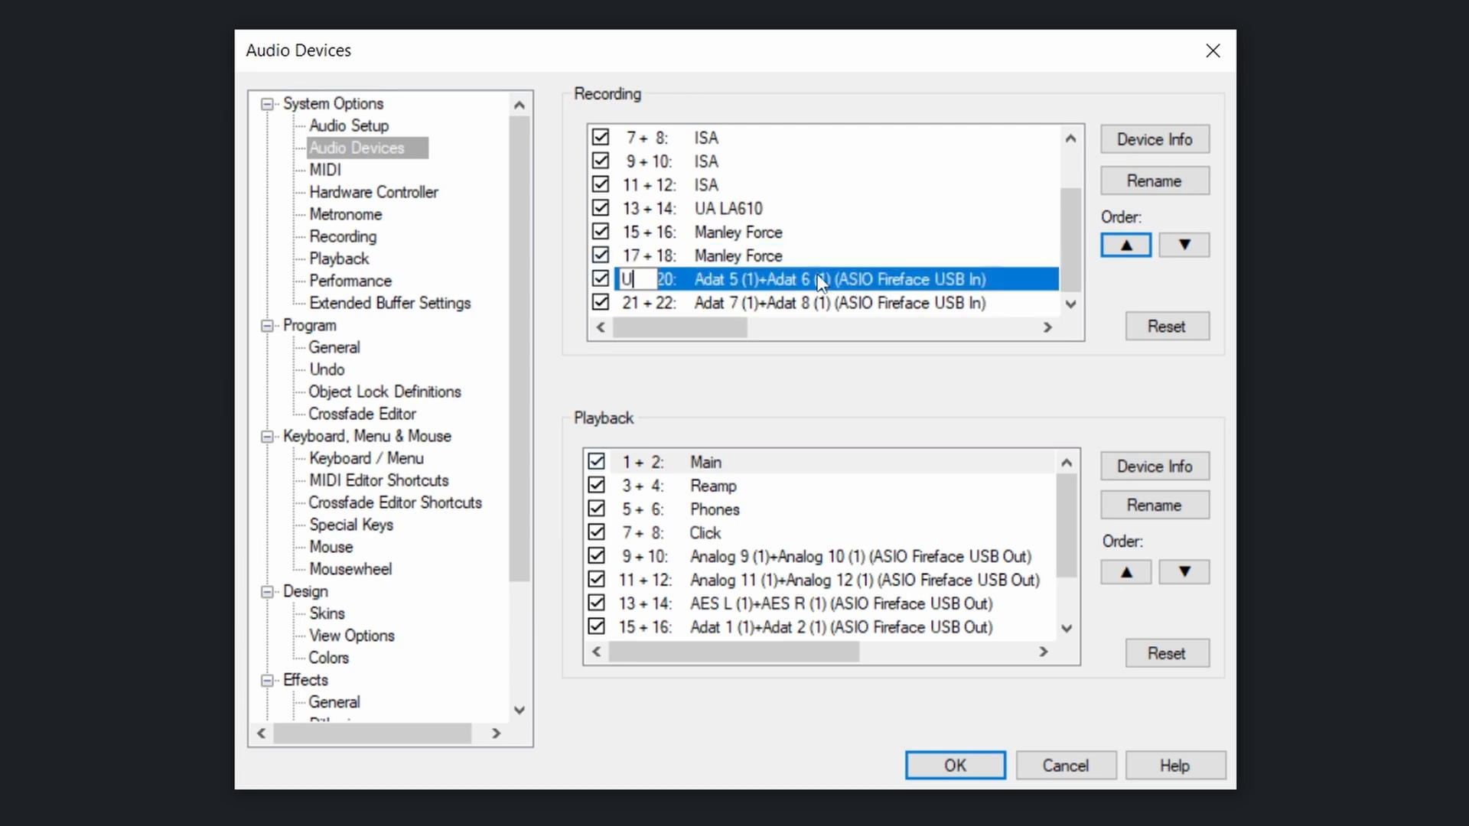
text(A)
text( 4-710)
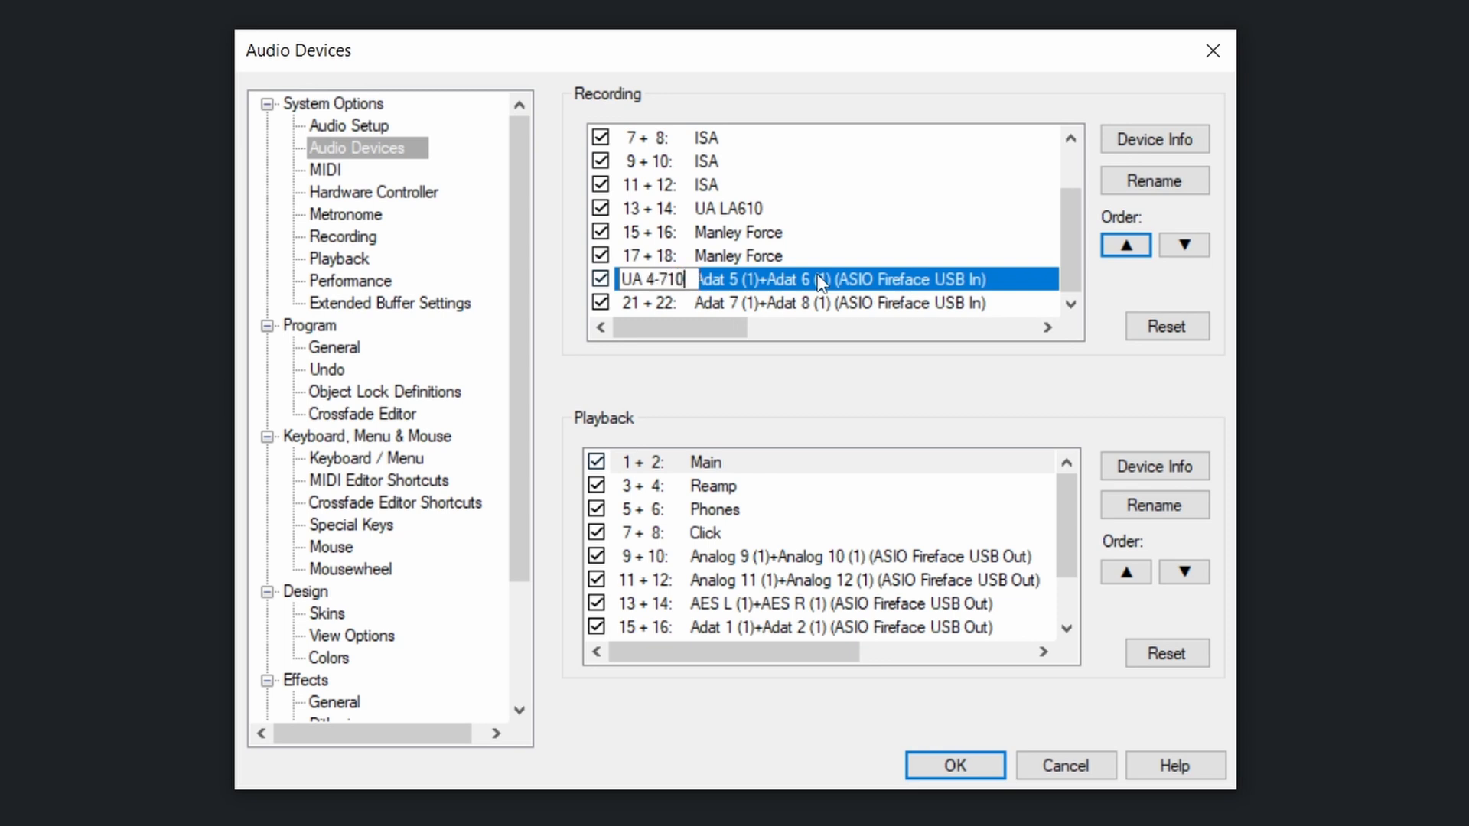
key(shift+Left)
key(shift+Left)
key(shift+Left)
key(shift+Left)
key(ctrl+c)
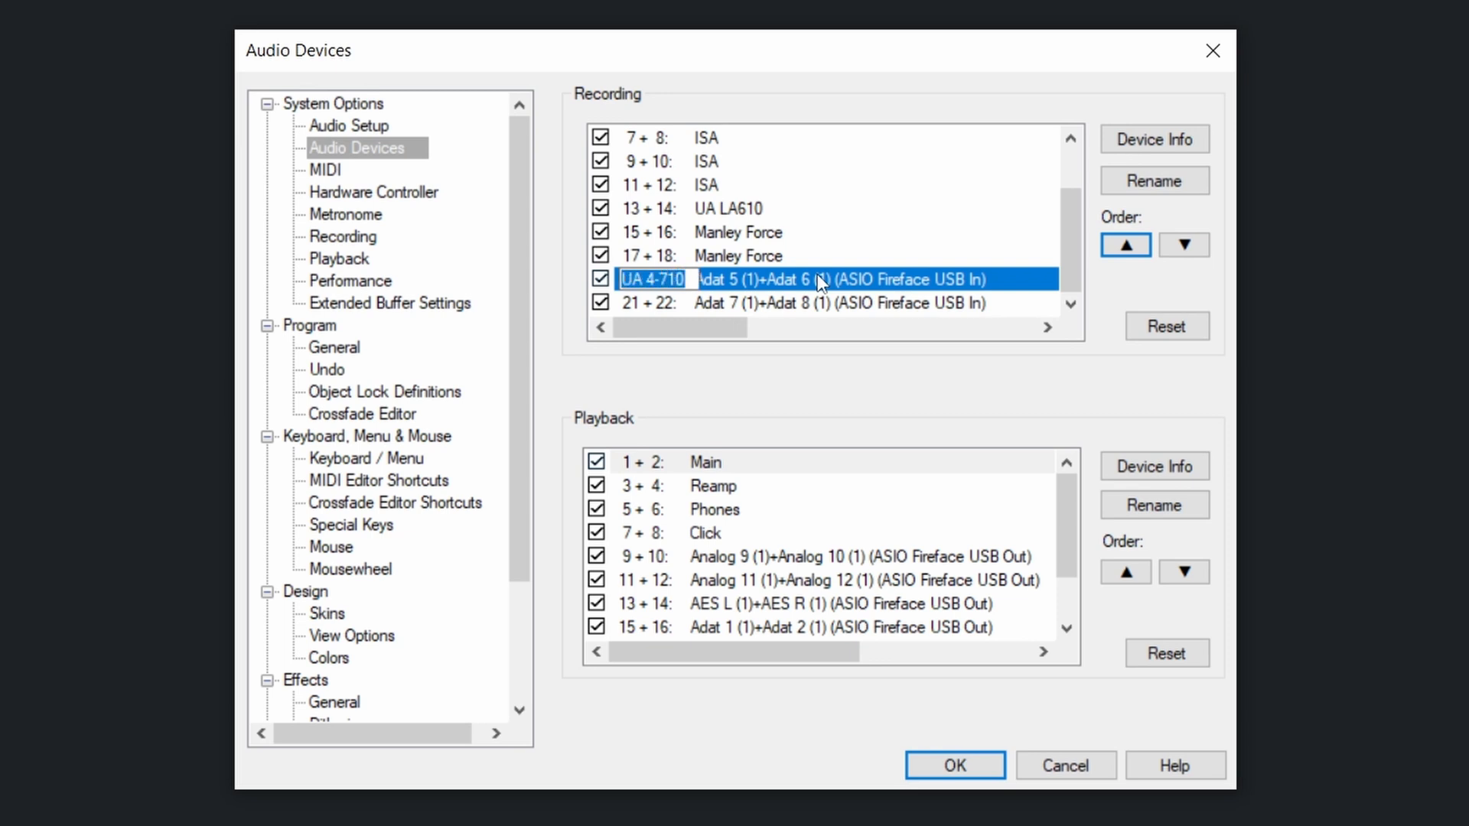
Step: Paste UA 4-710 onto pair 21+22 and leave the Audio Devices settings
click(792, 307)
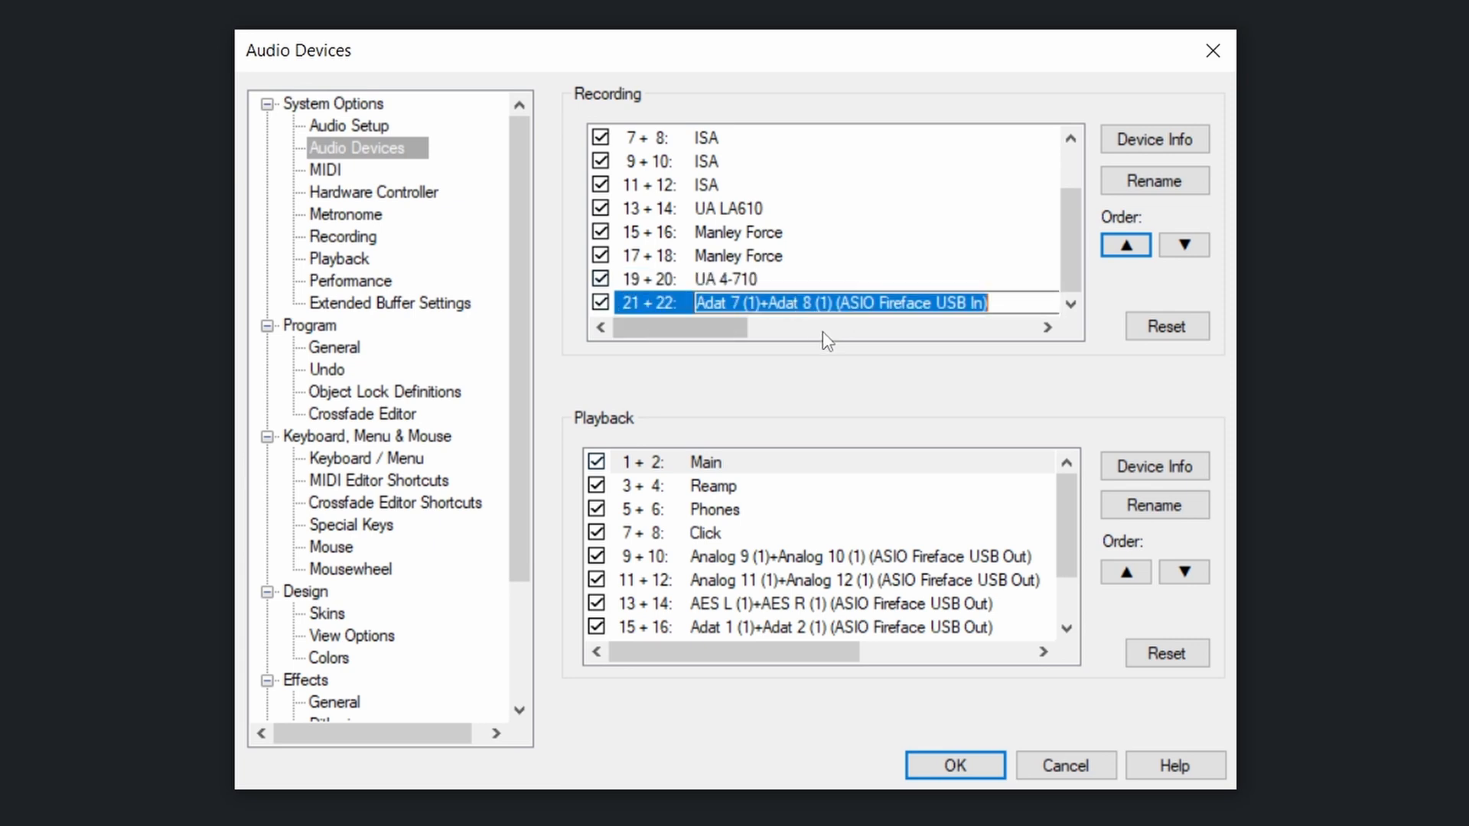
key(ctrl+v)
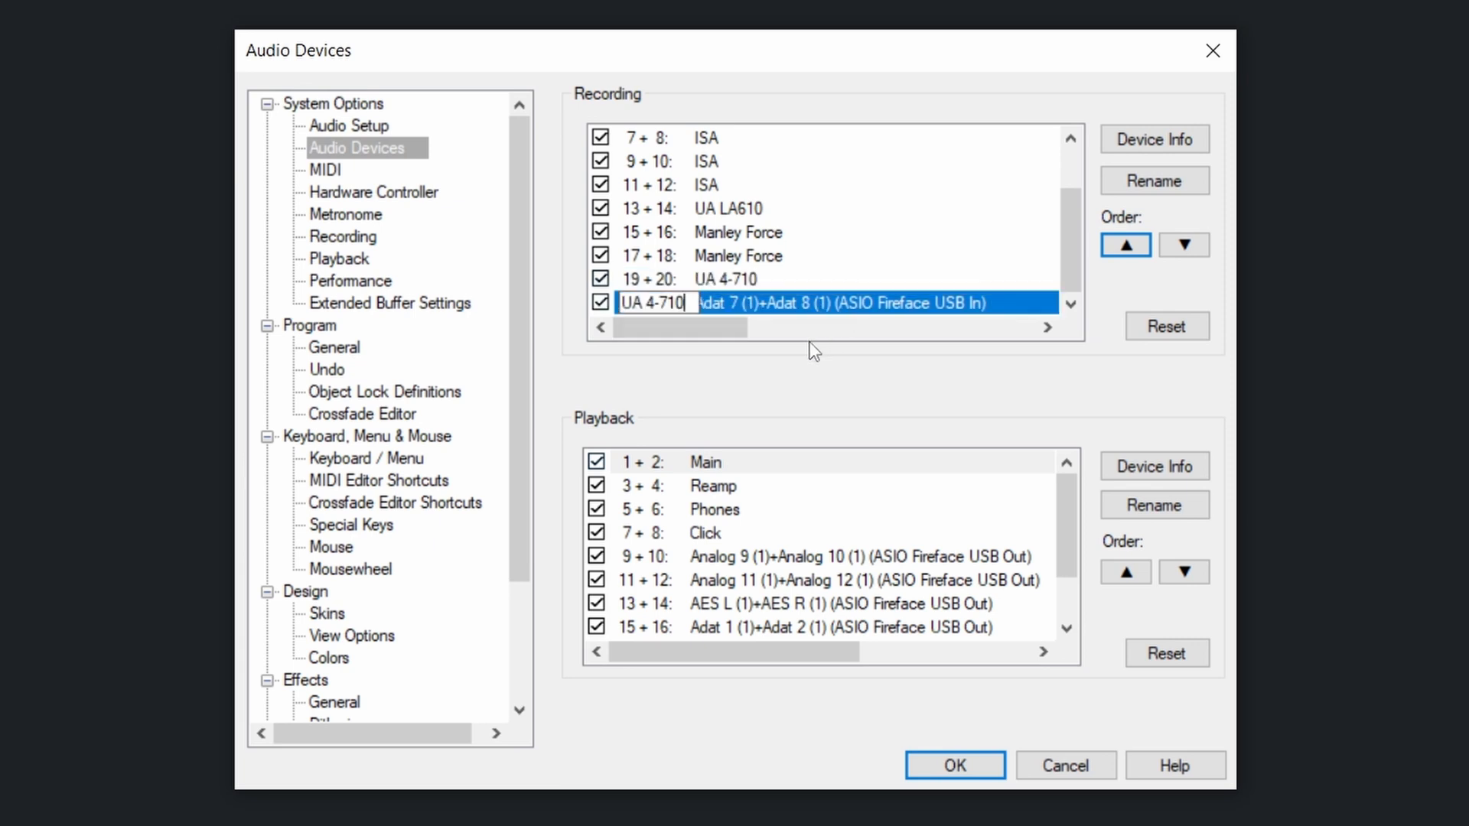
key(Return)
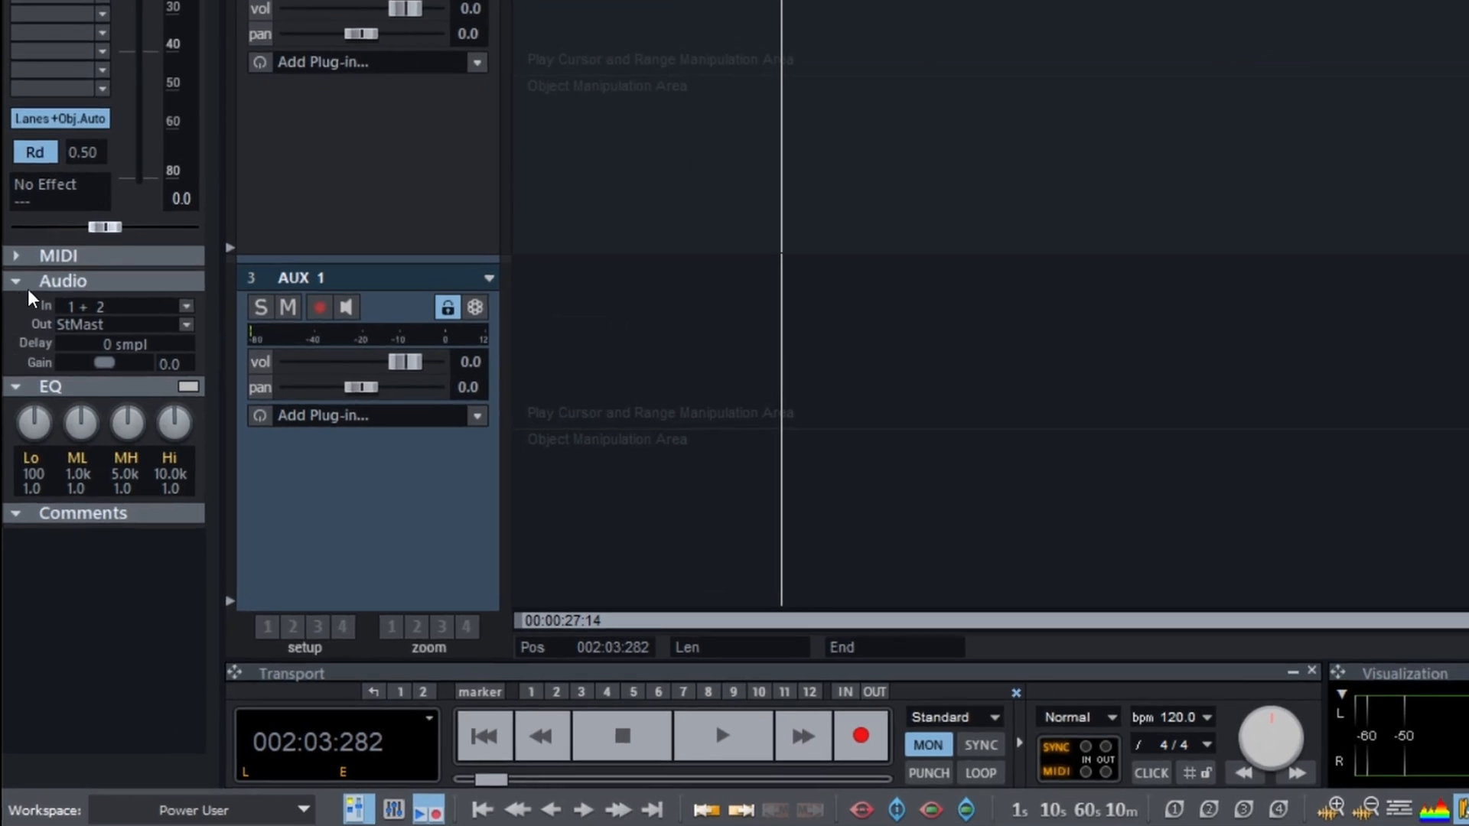
Step: Verify the track's Audio In choices show the preamp names, then bring up the Mixer
click(184, 308)
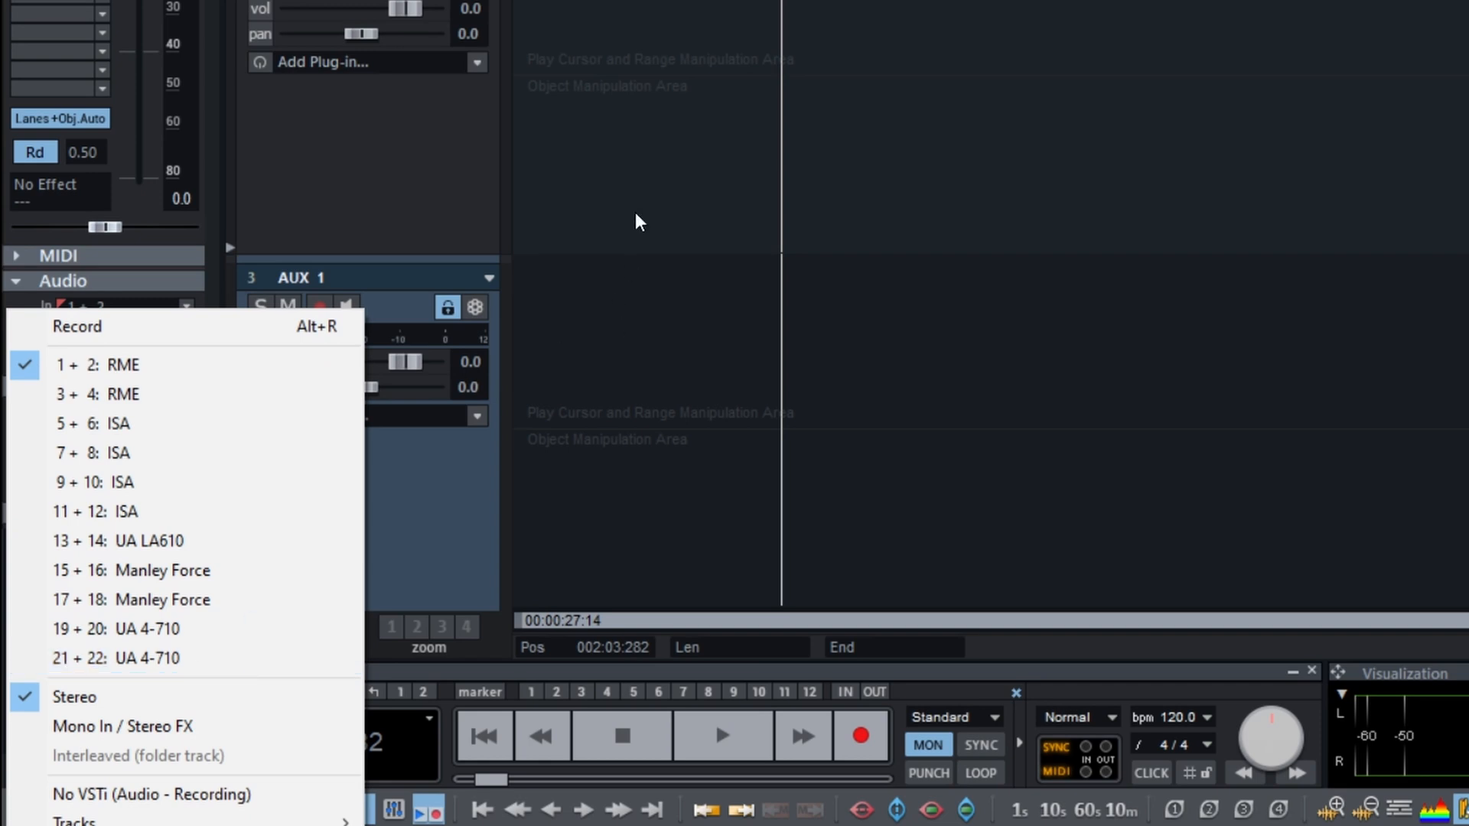
click(631, 117)
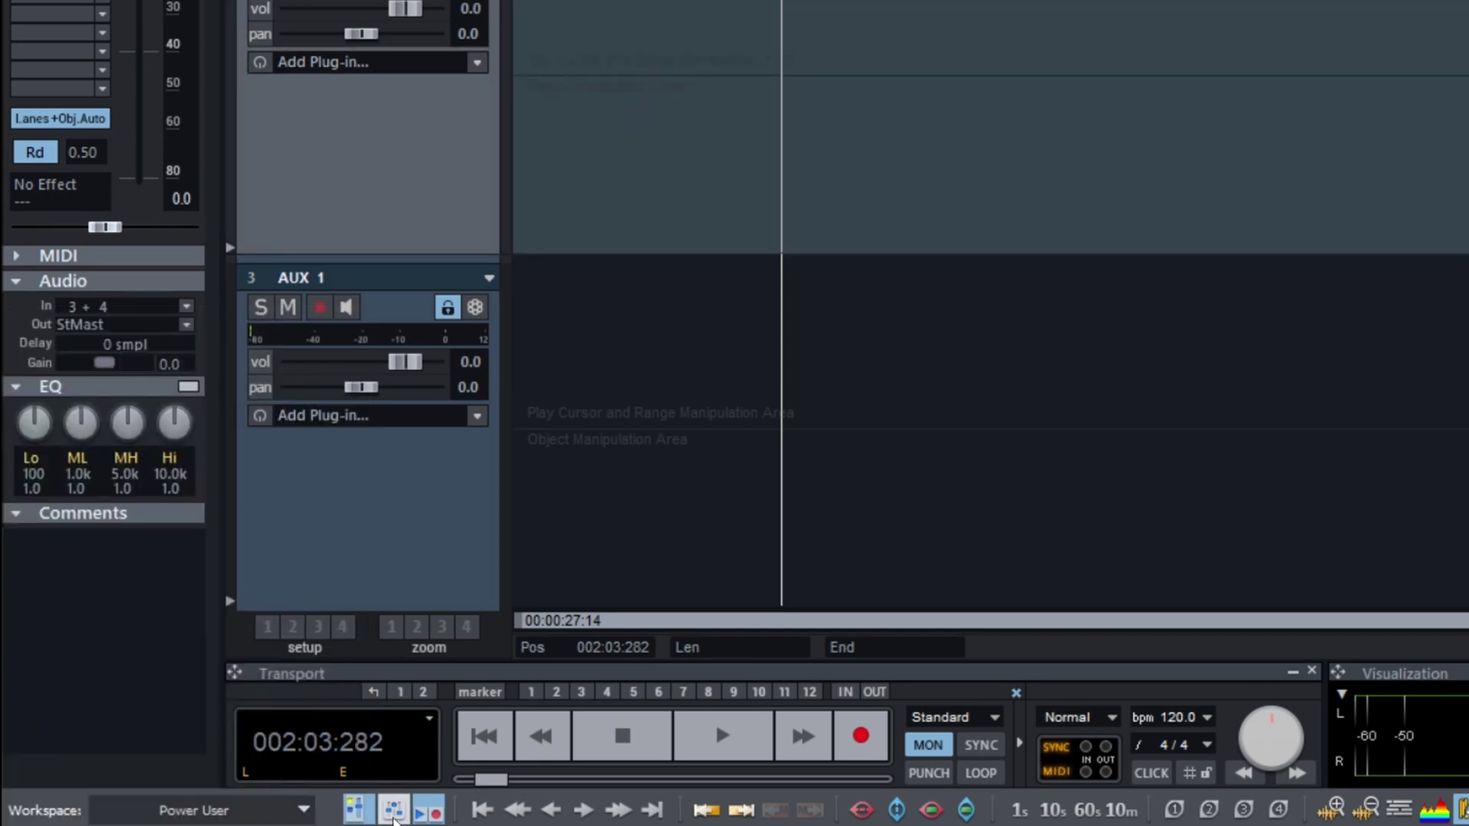
click(394, 811)
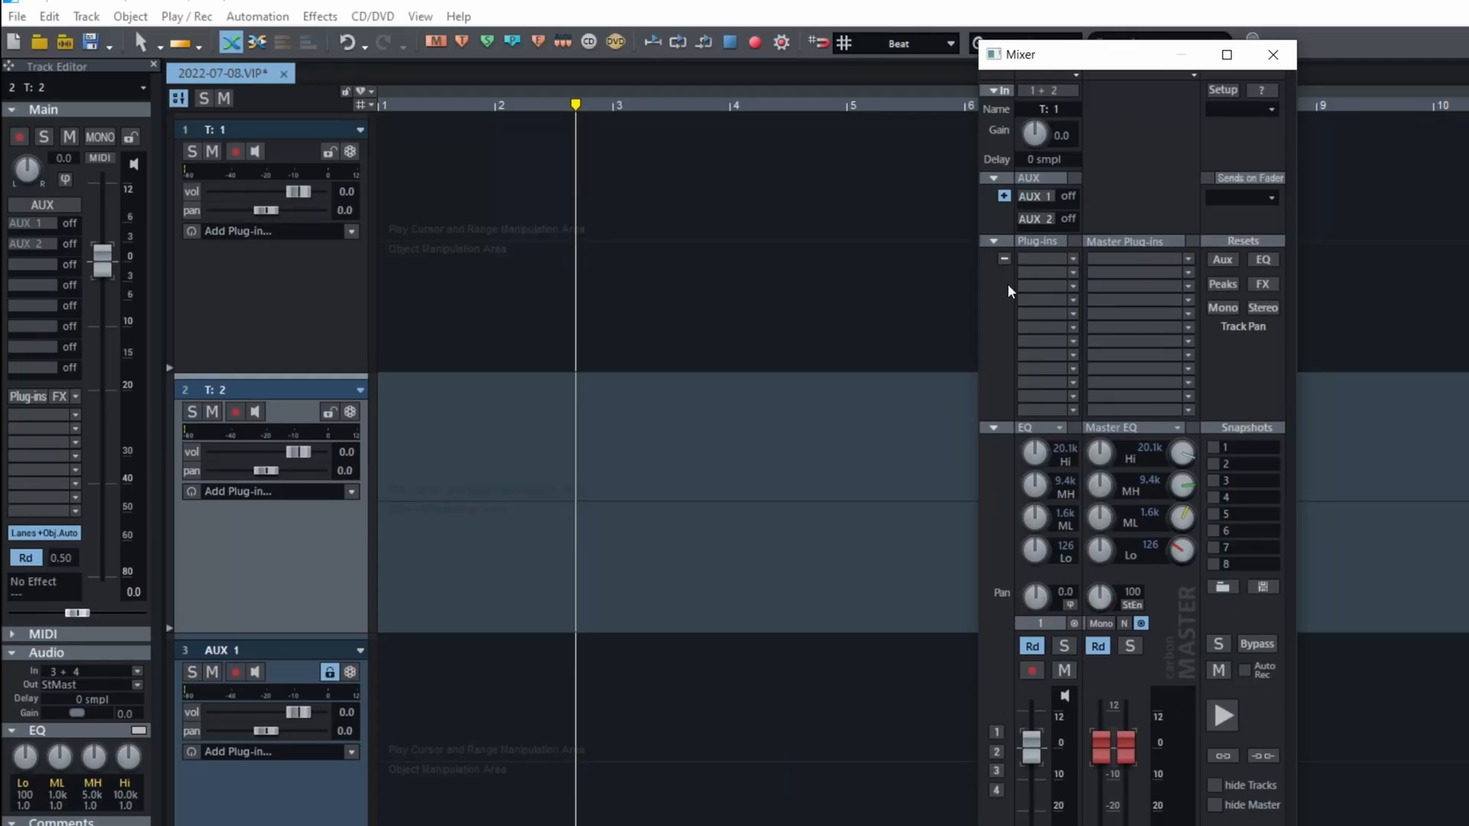
Step: Check mixer channel T:1's input shows 1+2 RME and view the master output routing
click(1060, 90)
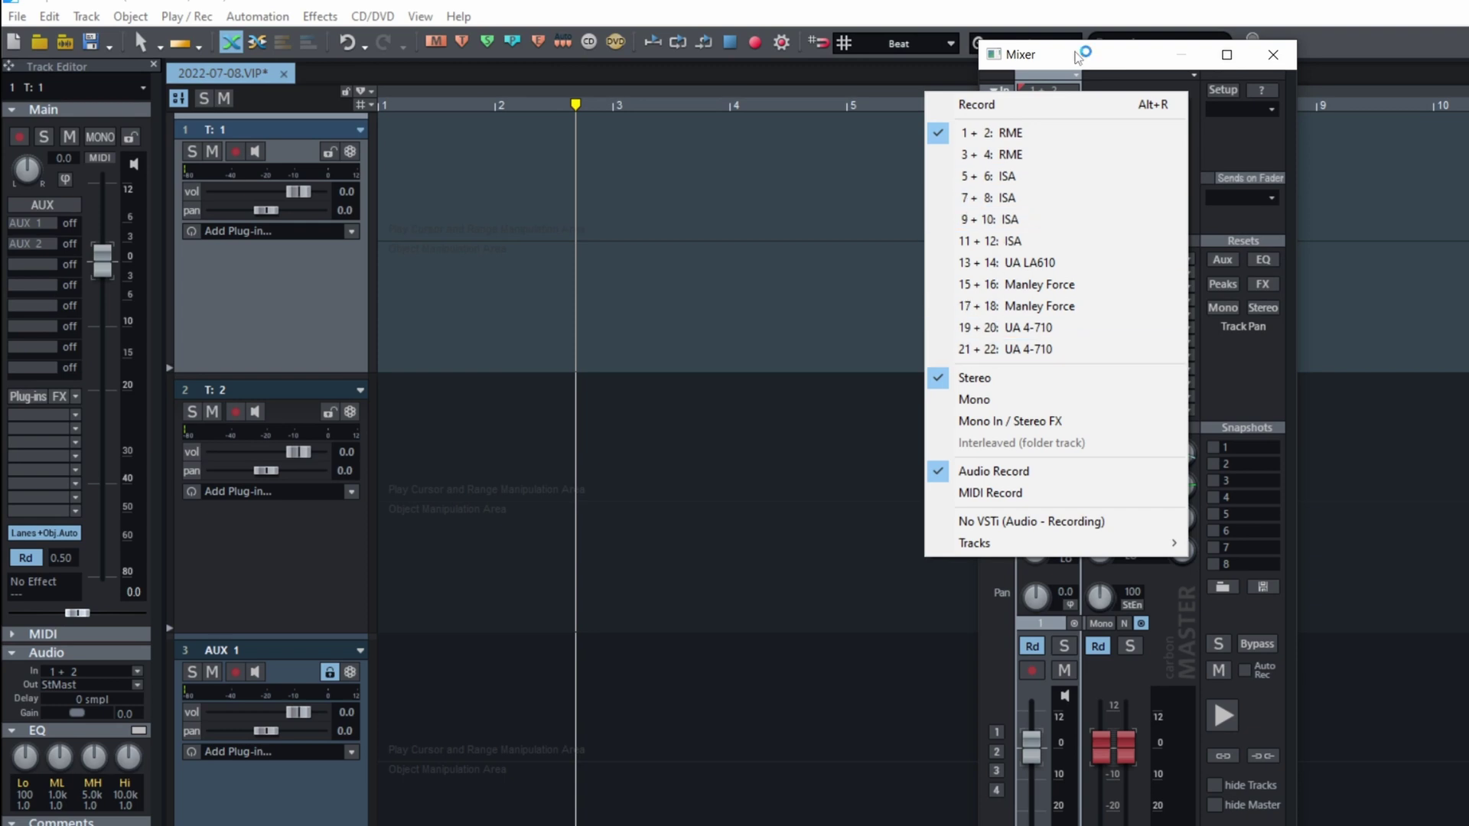
click(1090, 52)
key(Down)
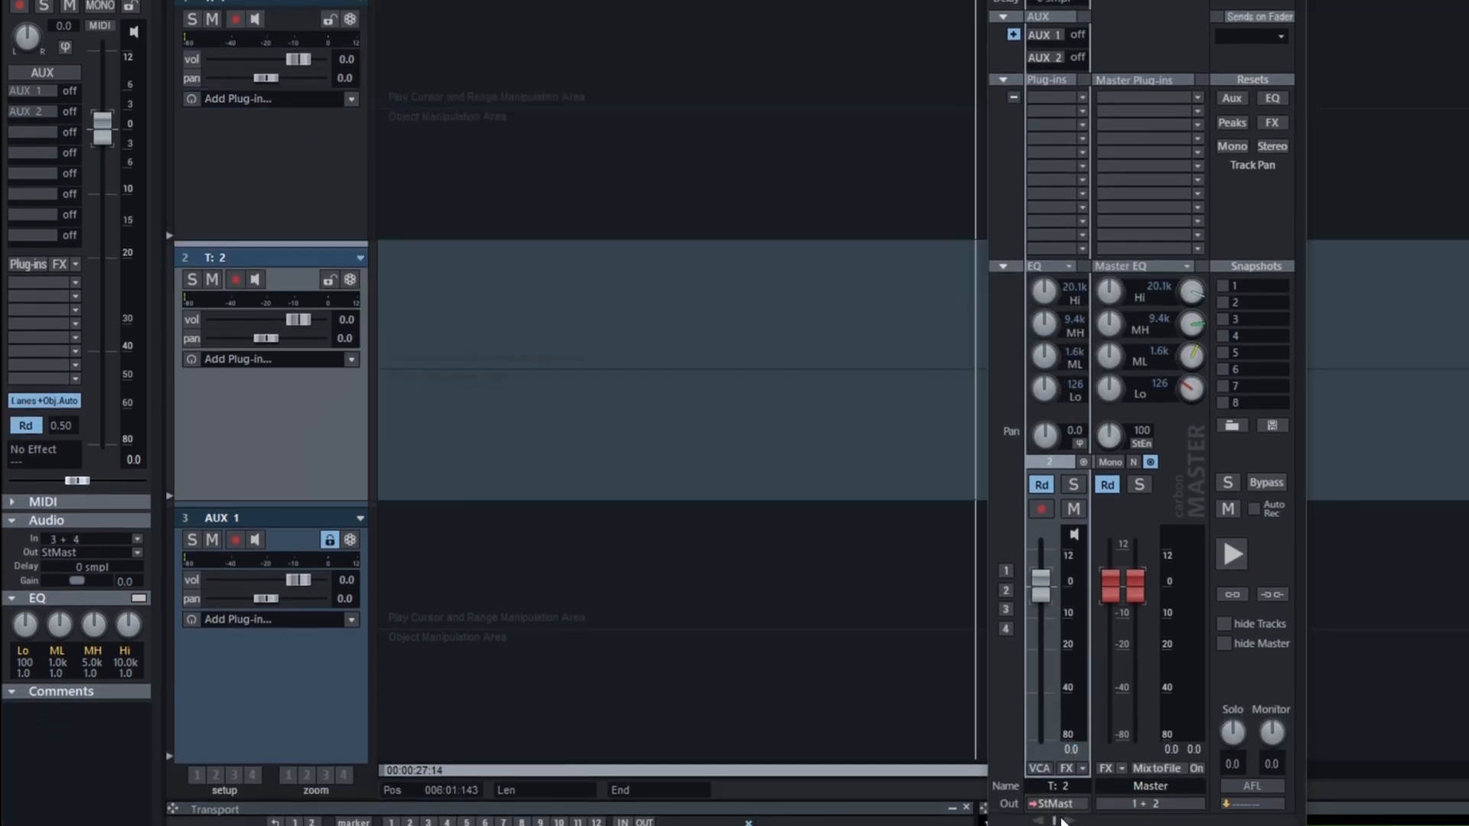
click(1155, 810)
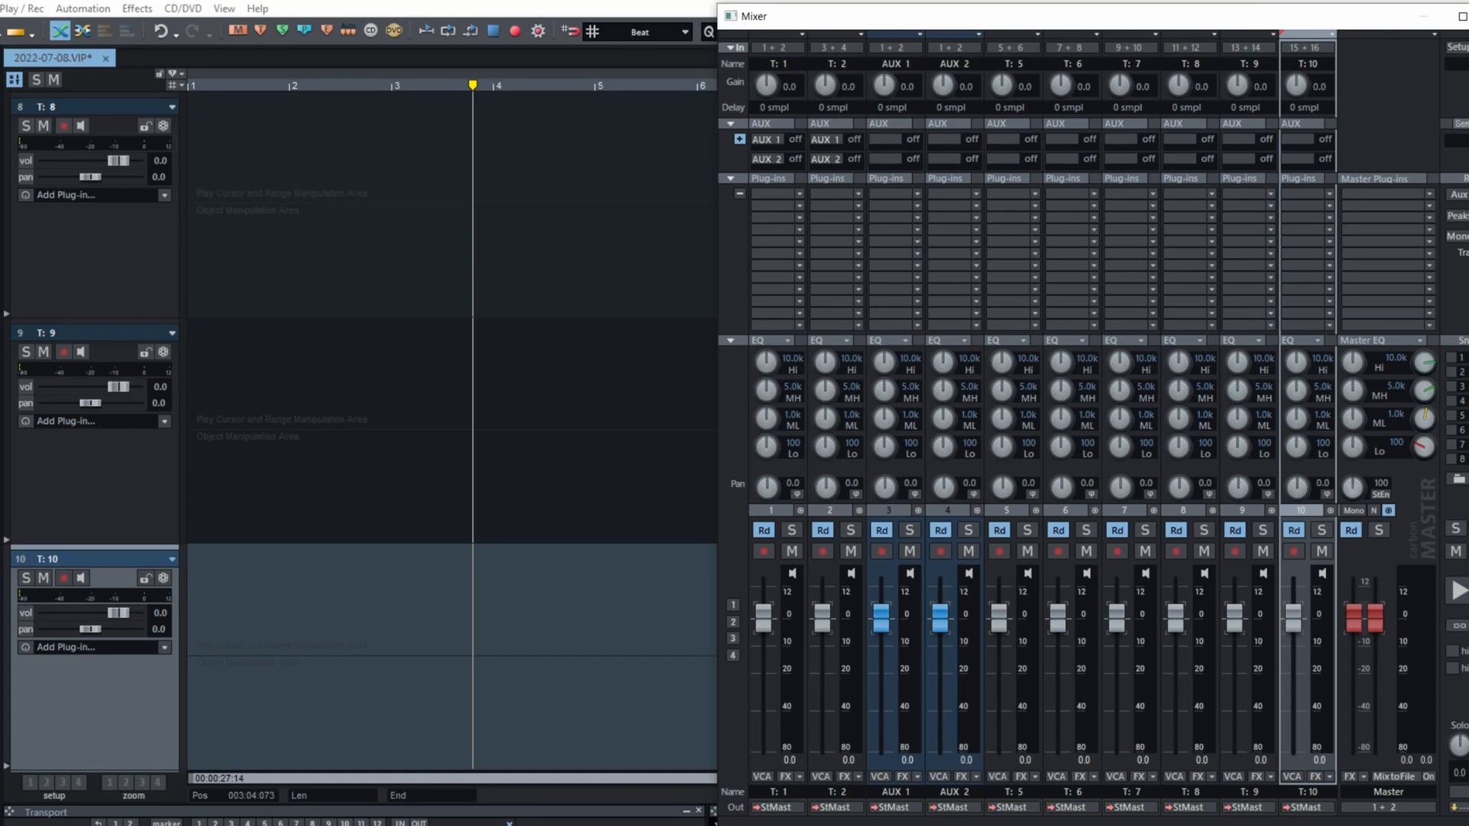
Step: Assign tracks T:5–T:10 consecutive mono inputs 5–10 beginning with 5: ISA-L via multi I/O routing
click(1016, 801)
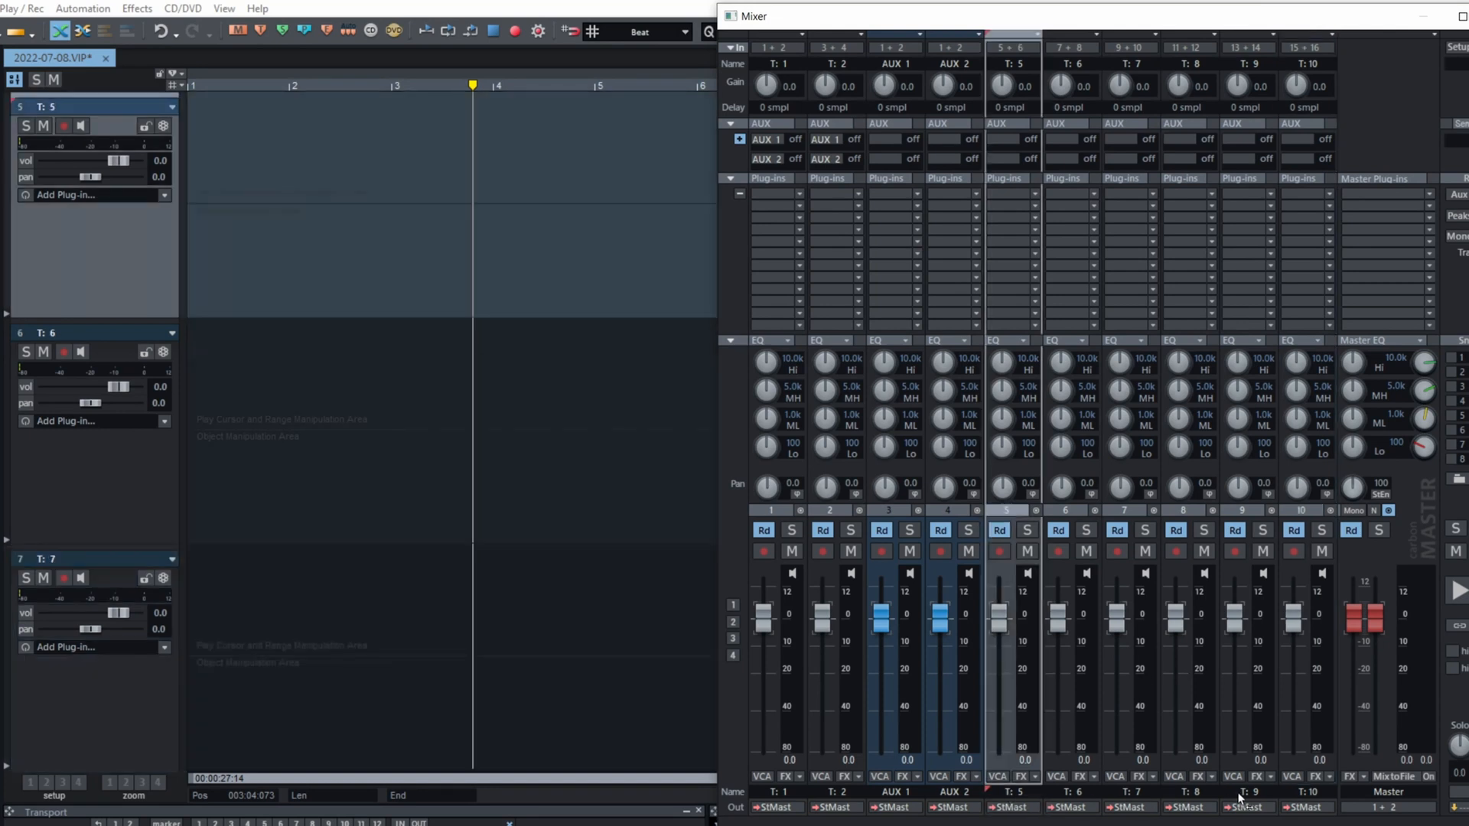
shift+click(1306, 799)
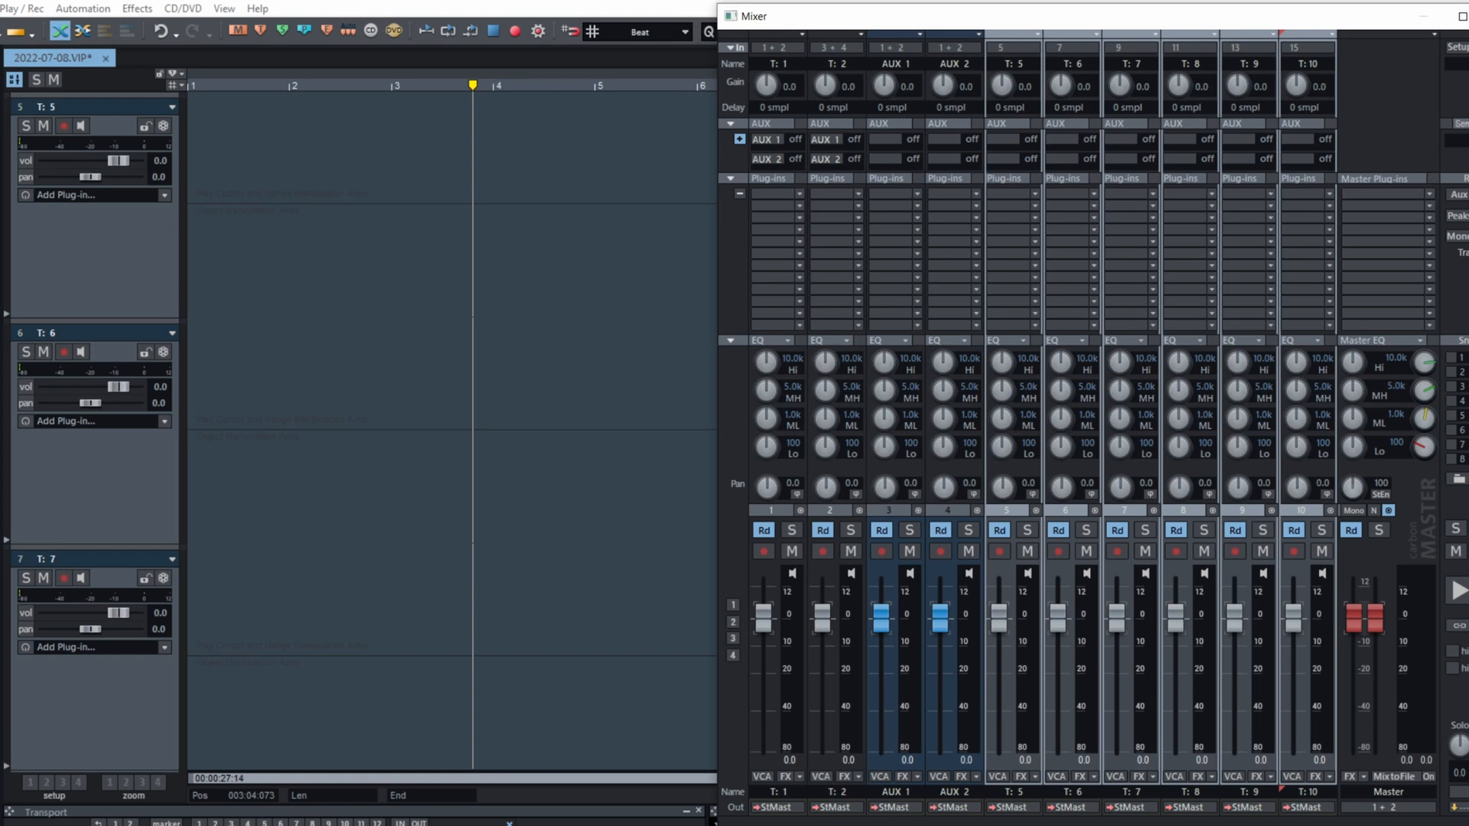
click(1014, 50)
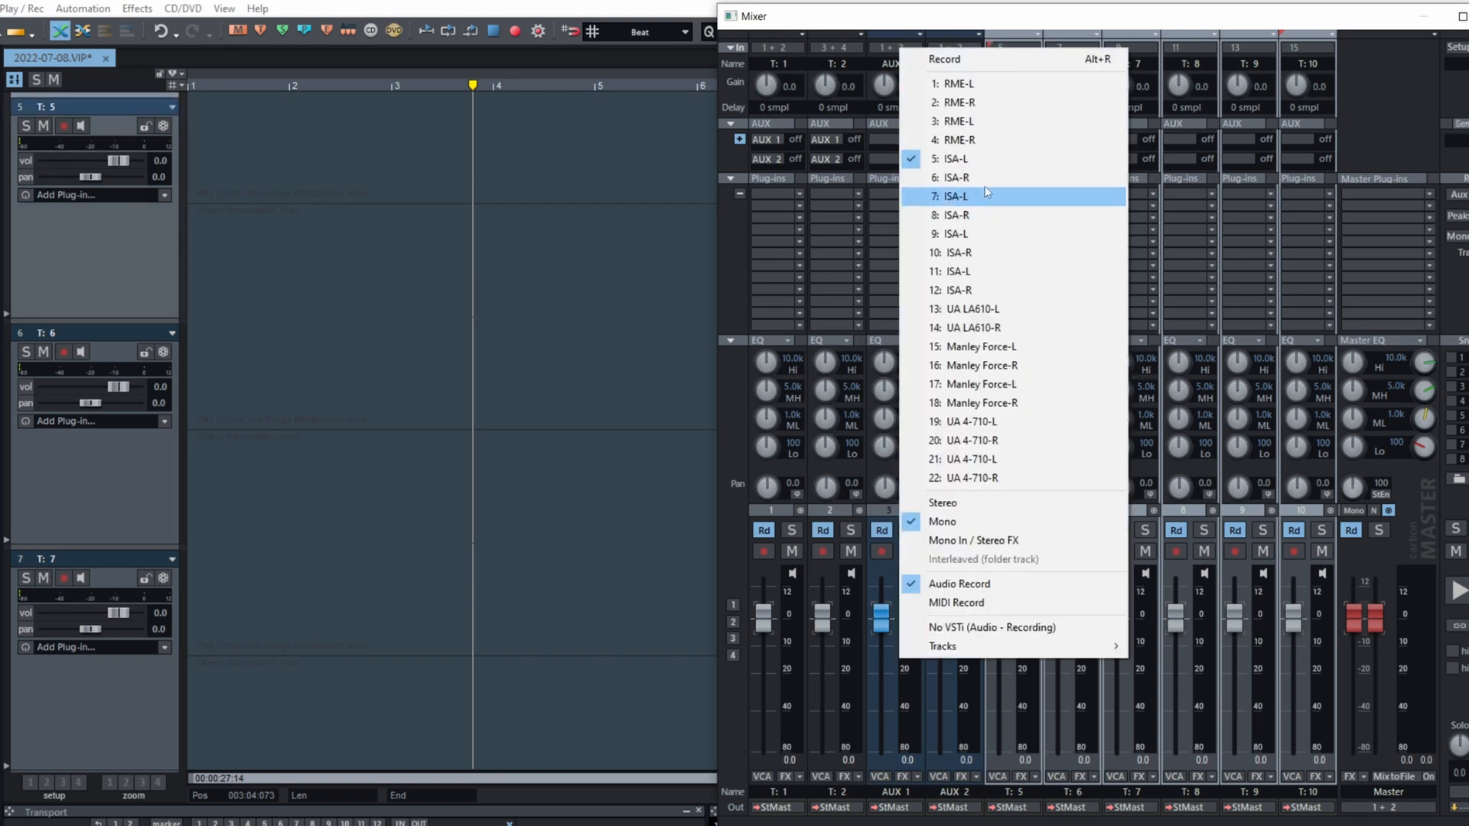
click(992, 167)
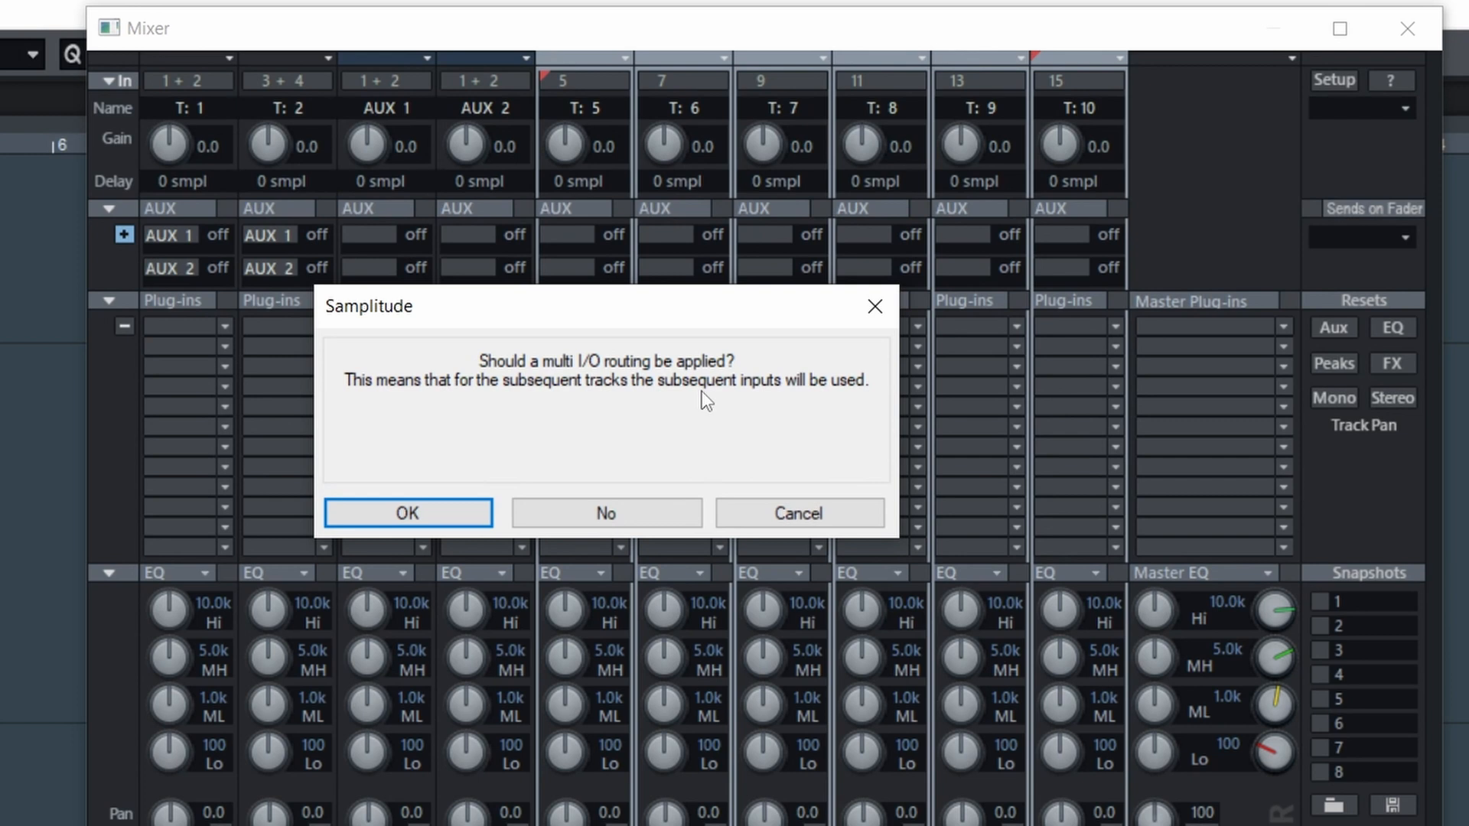
click(431, 513)
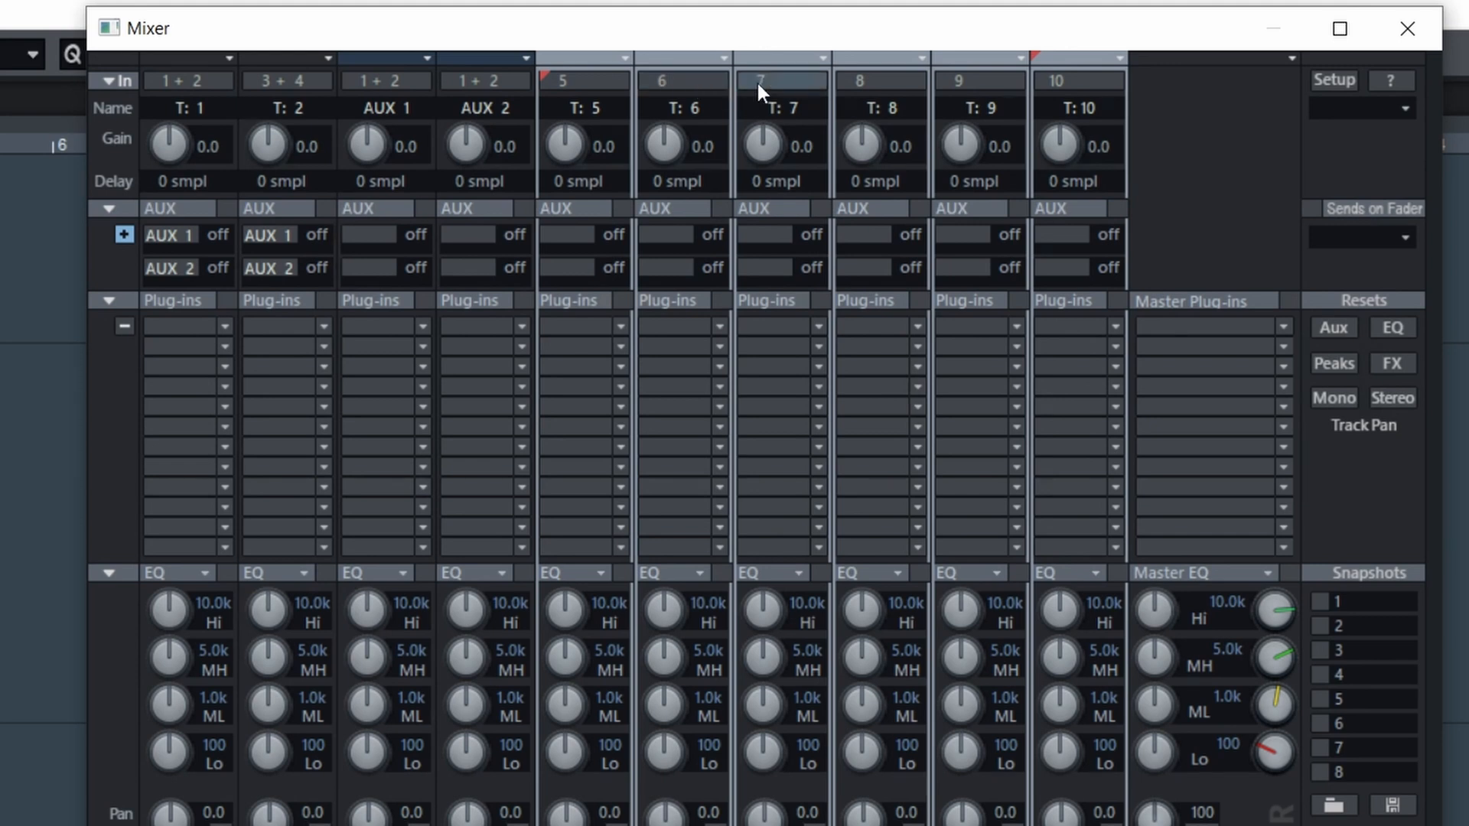